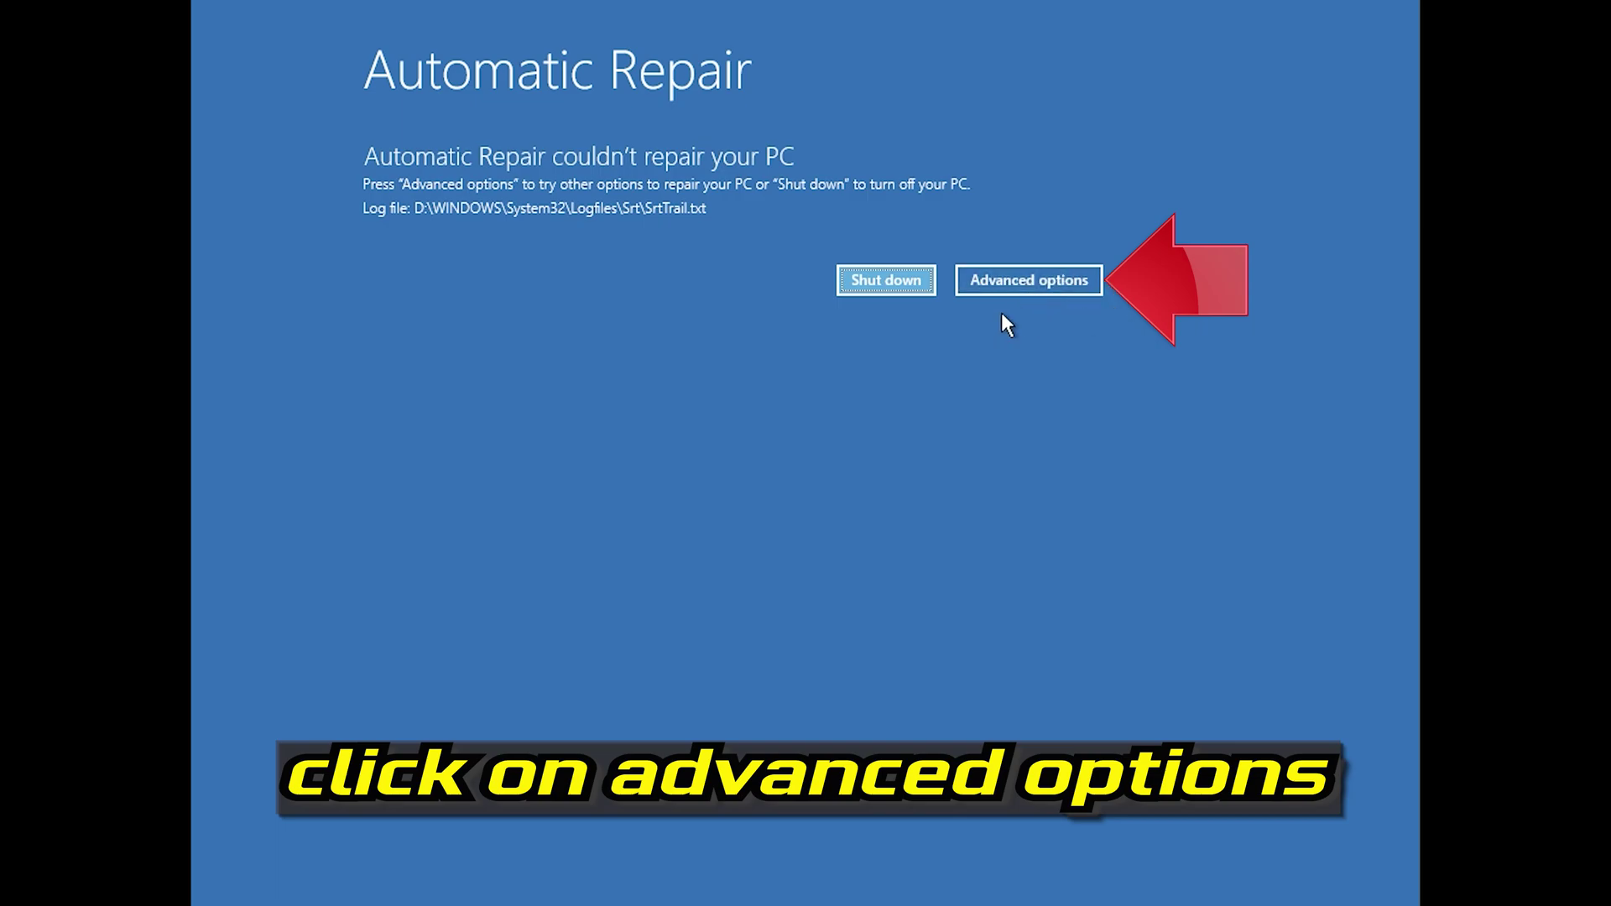
Run Startup Repair from the advanced troubleshooting options, using the listed account with a blank password
{"action": "left_click", "coordinate": [1023, 272]}
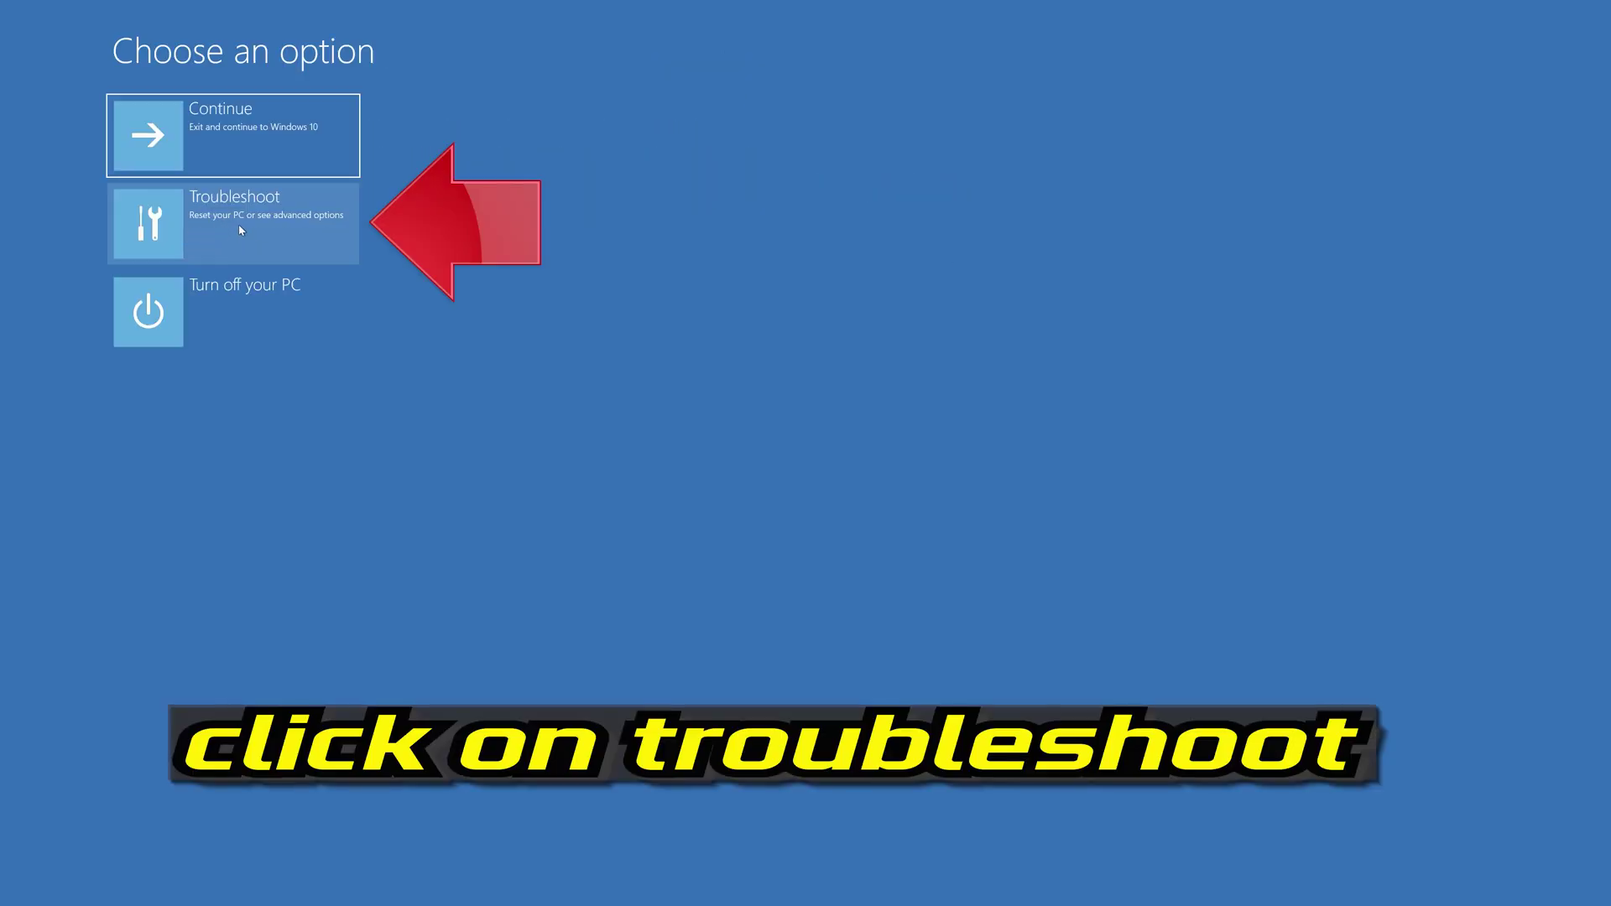
{"action": "left_click", "coordinate": [240, 231]}
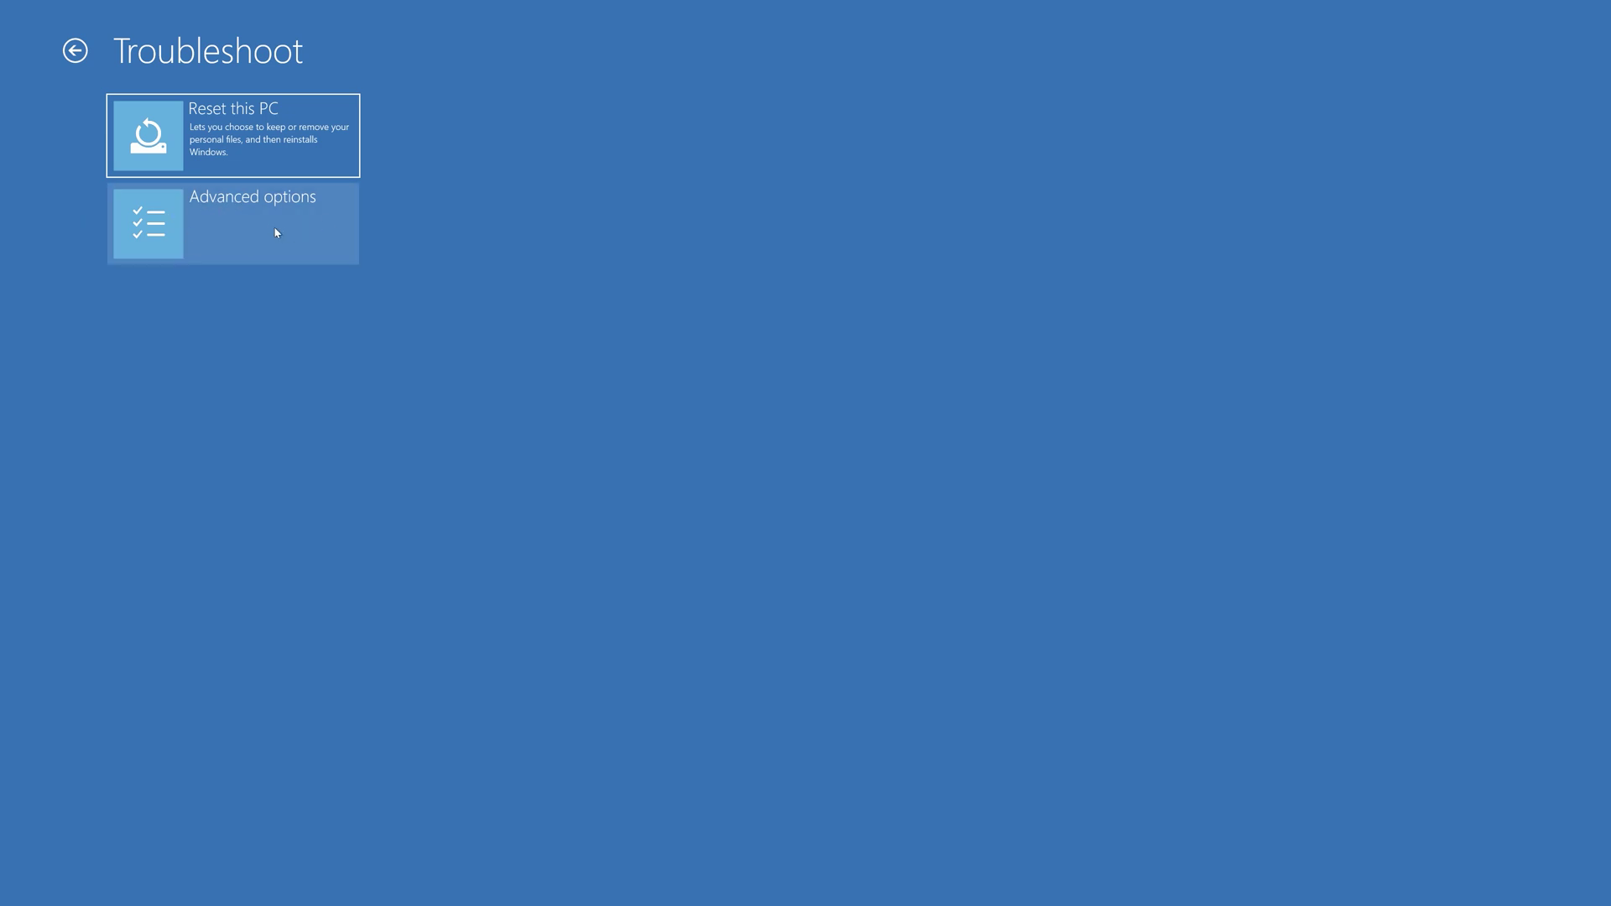
{"action": "left_click", "coordinate": [277, 232]}
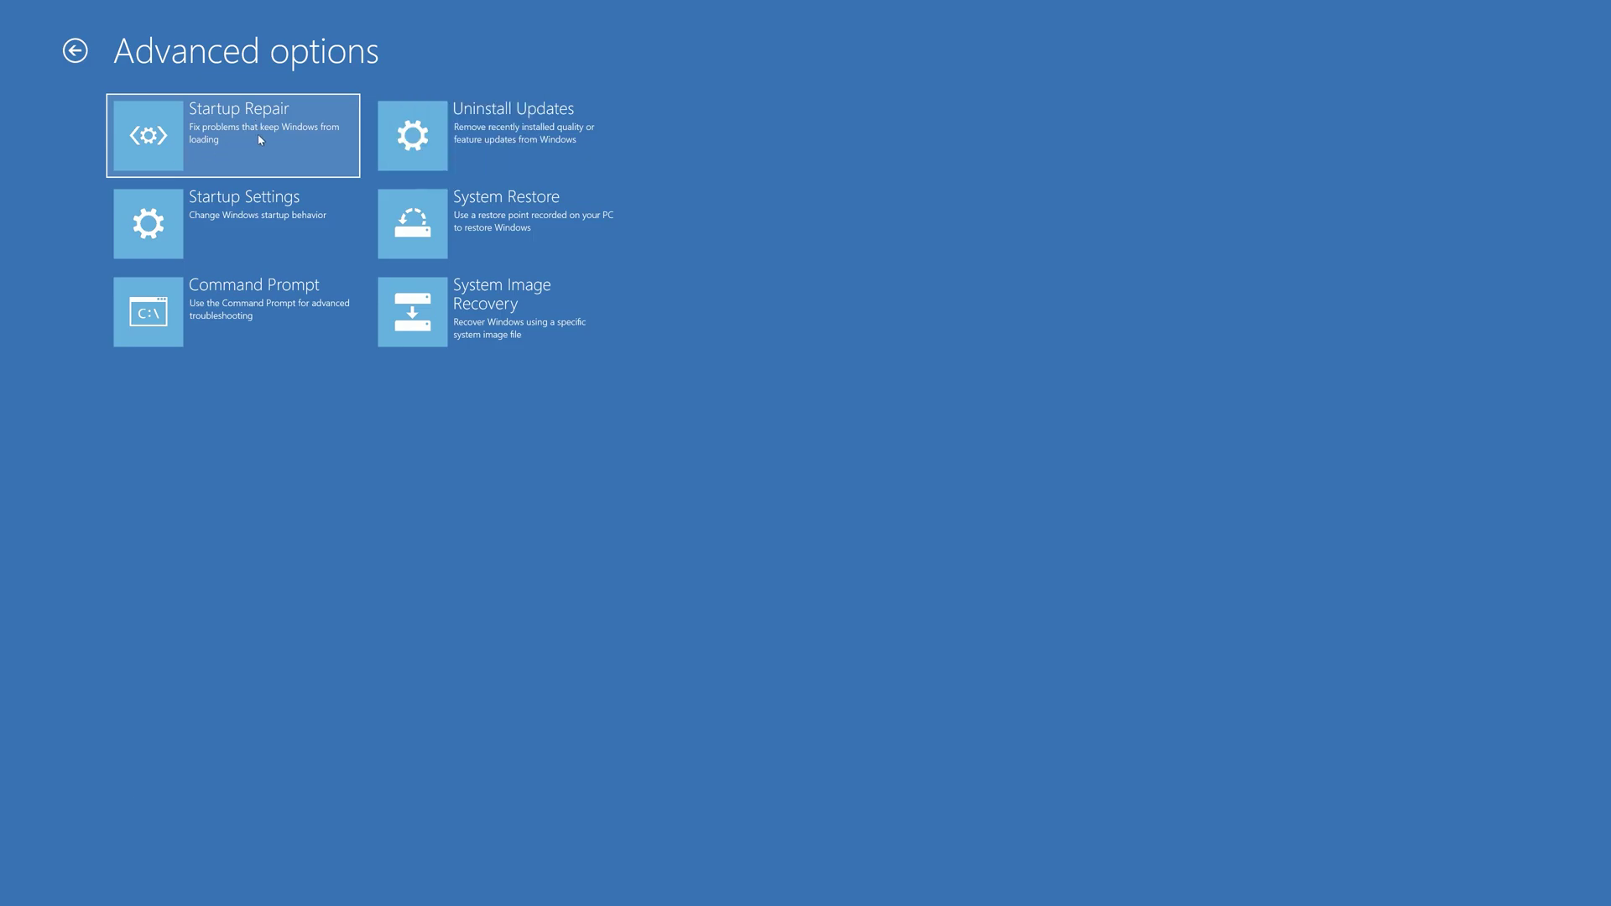
{"action": "left_click", "coordinate": [269, 137]}
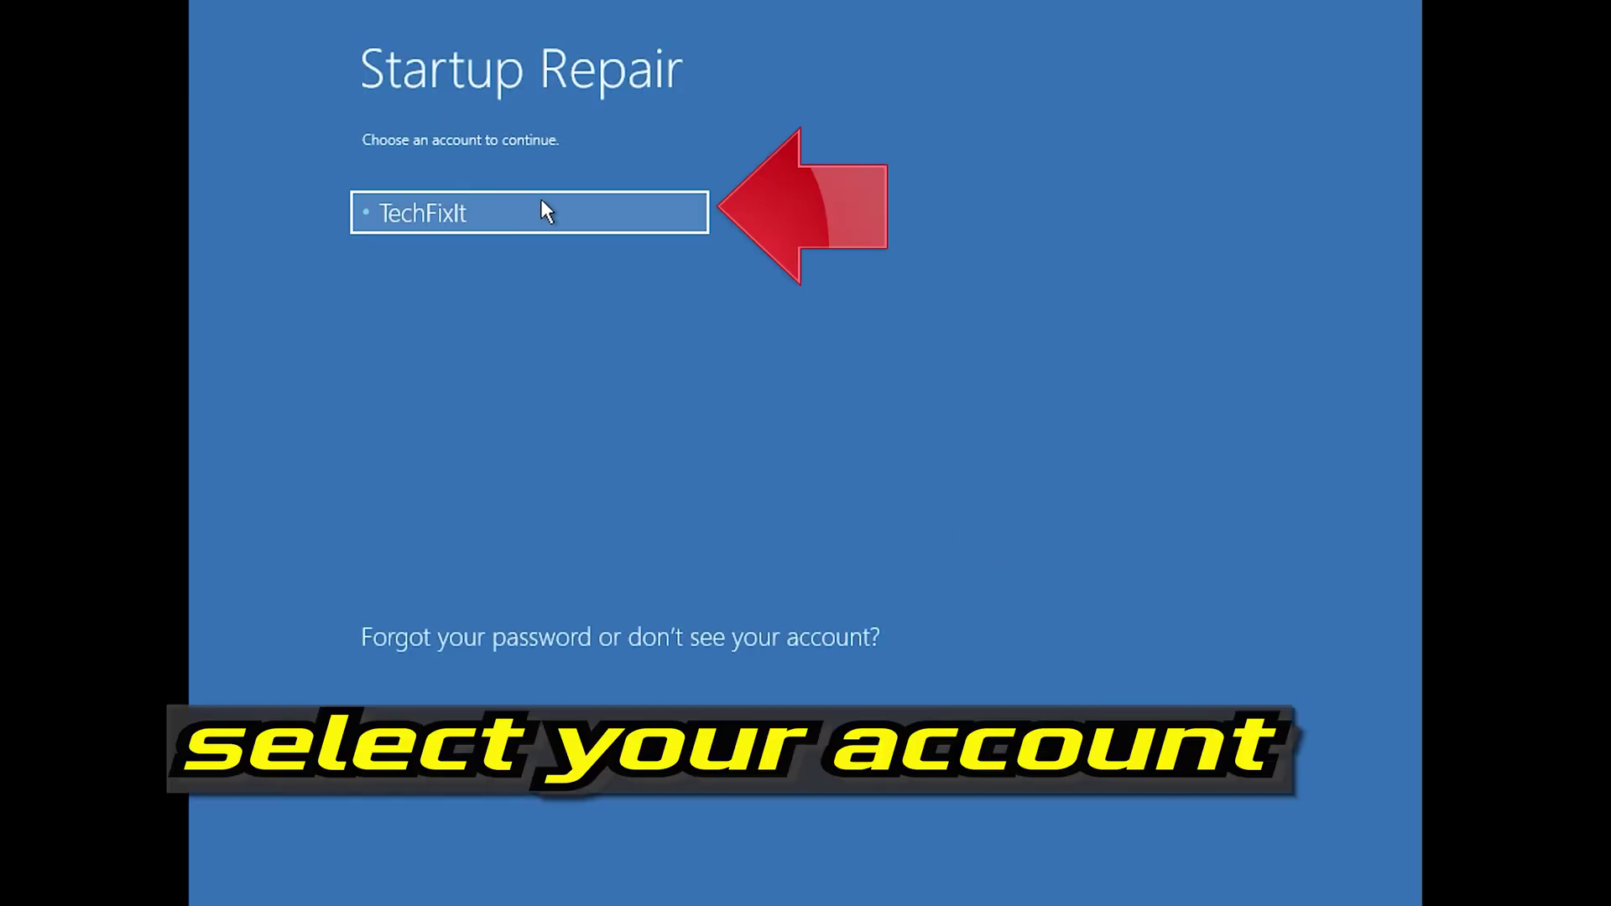
{"action": "left_click", "coordinate": [602, 217]}
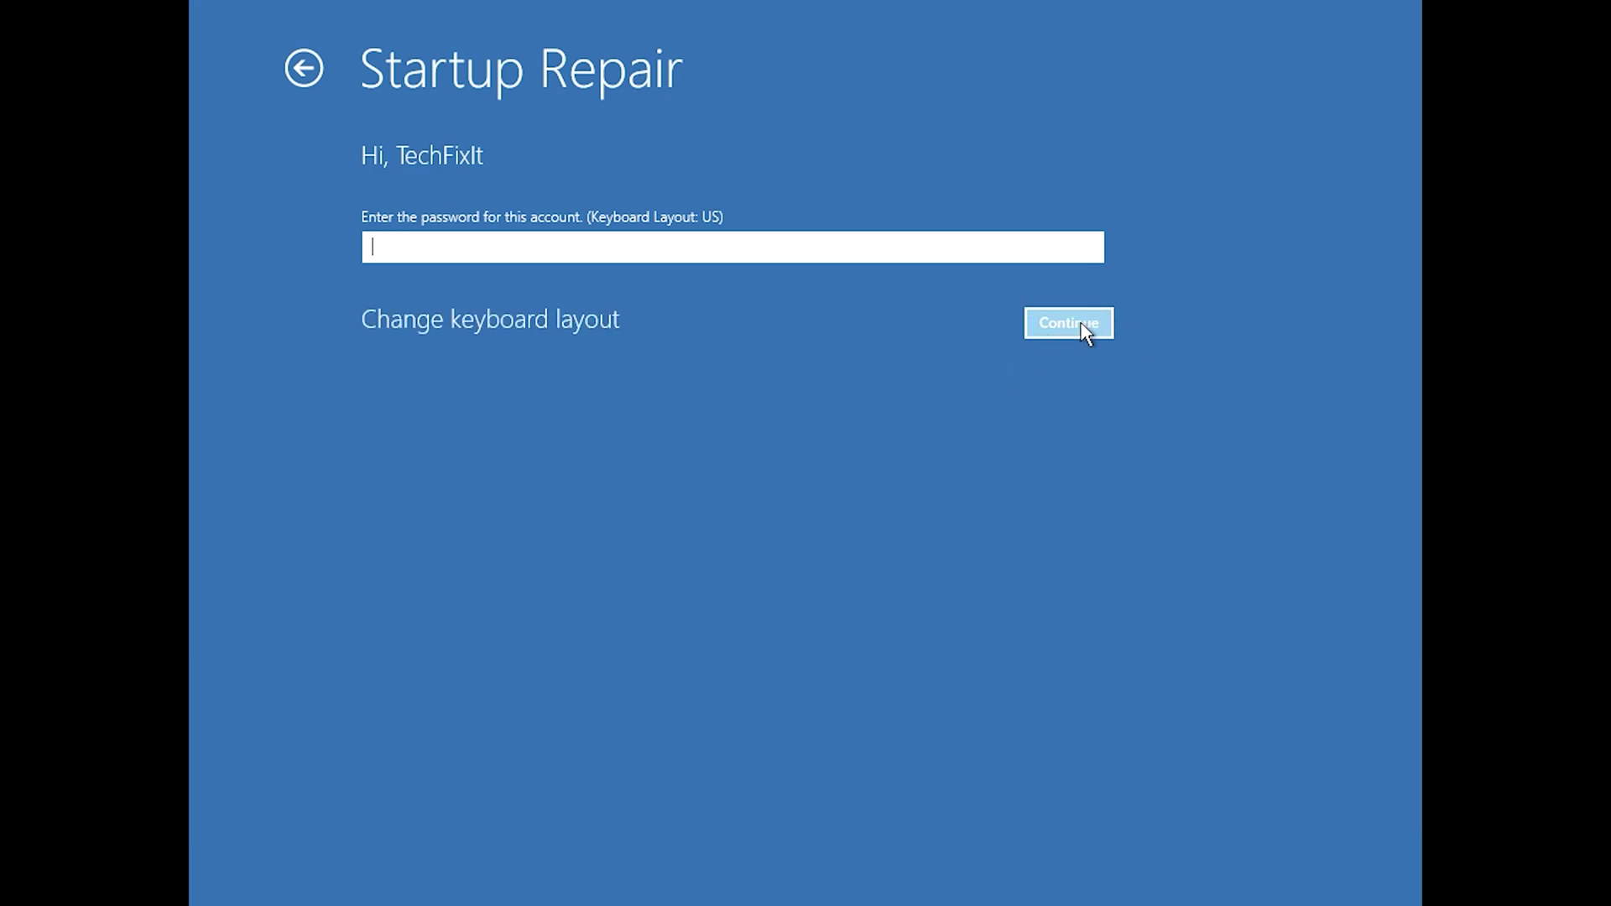
{"action": "left_click", "coordinate": [1081, 322]}
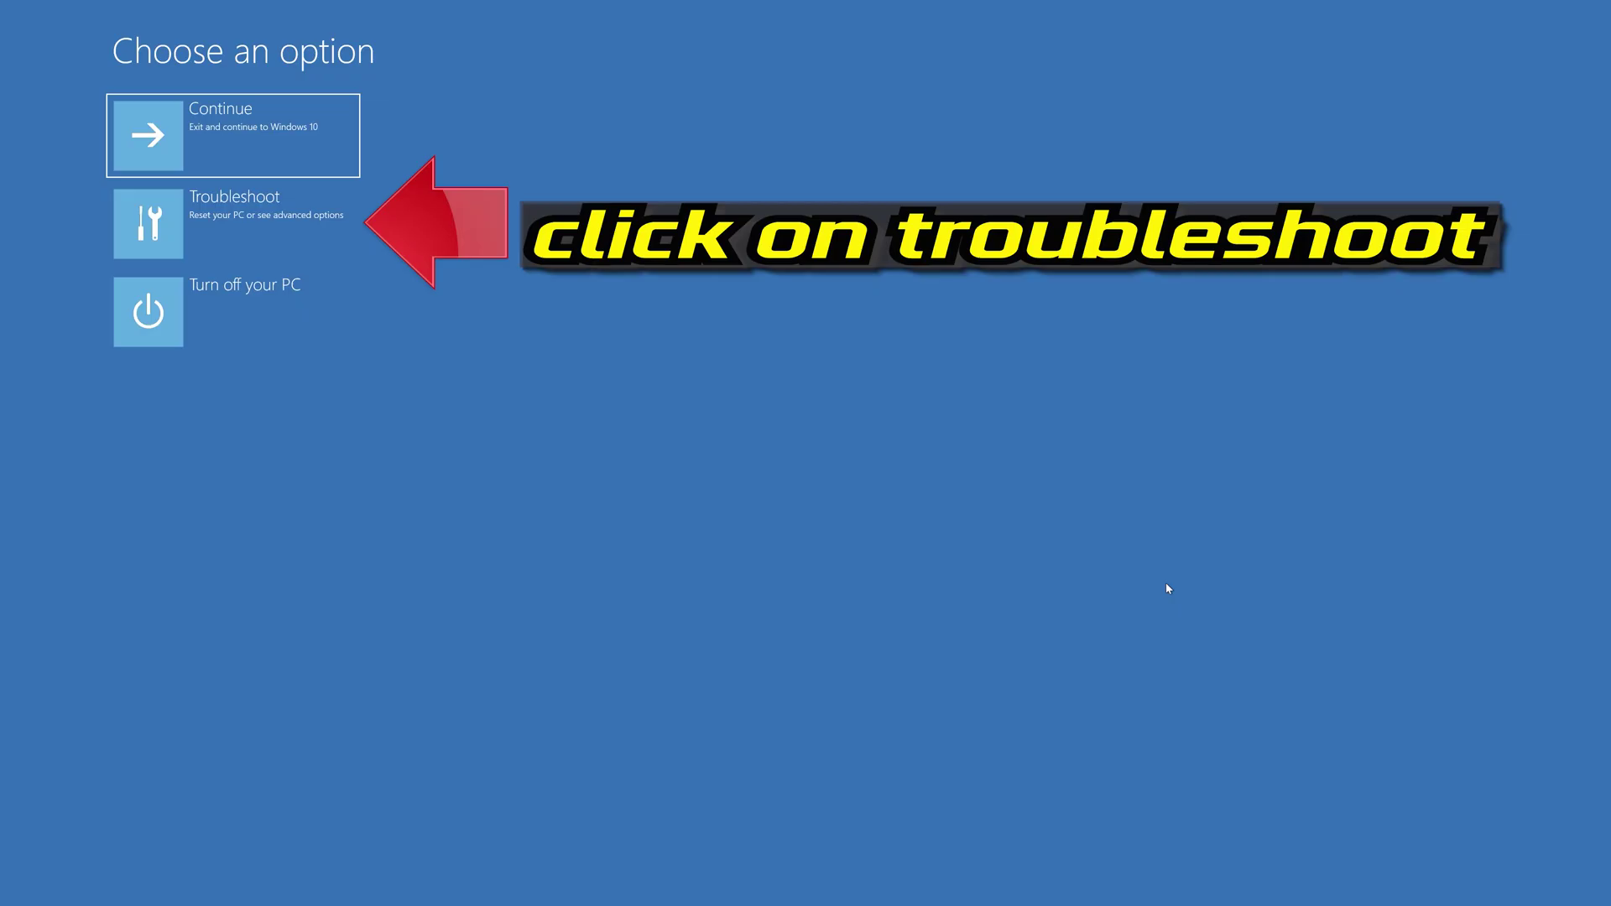
Open System Restore from the advanced troubleshooting options, using the listed account with a blank password
{"action": "left_click", "coordinate": [239, 238]}
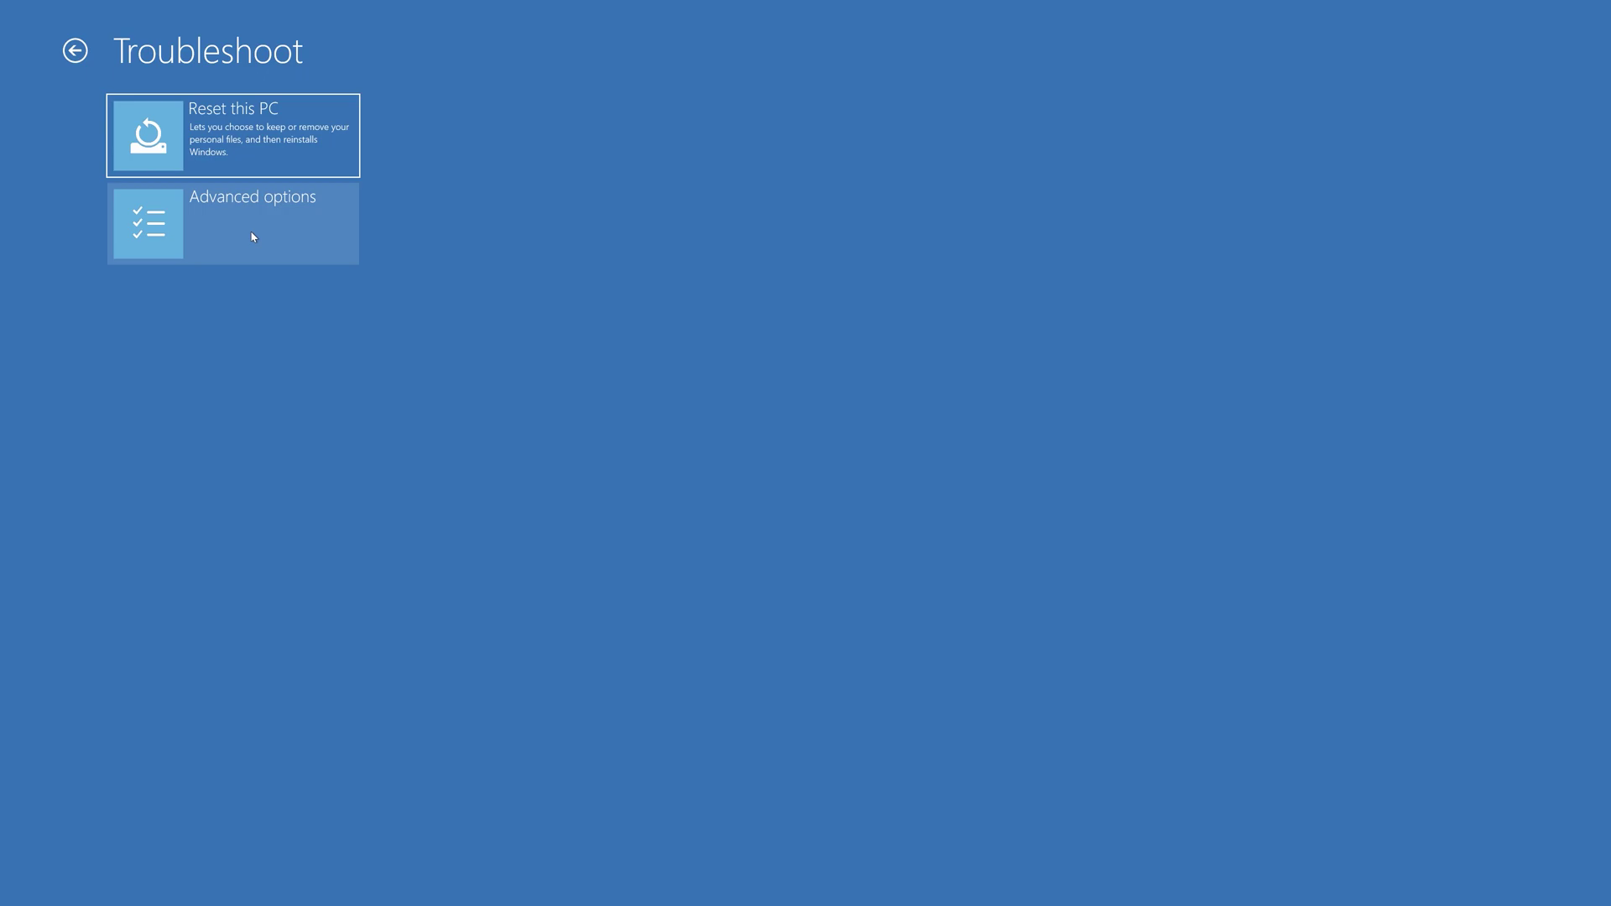
{"action": "left_click", "coordinate": [252, 237]}
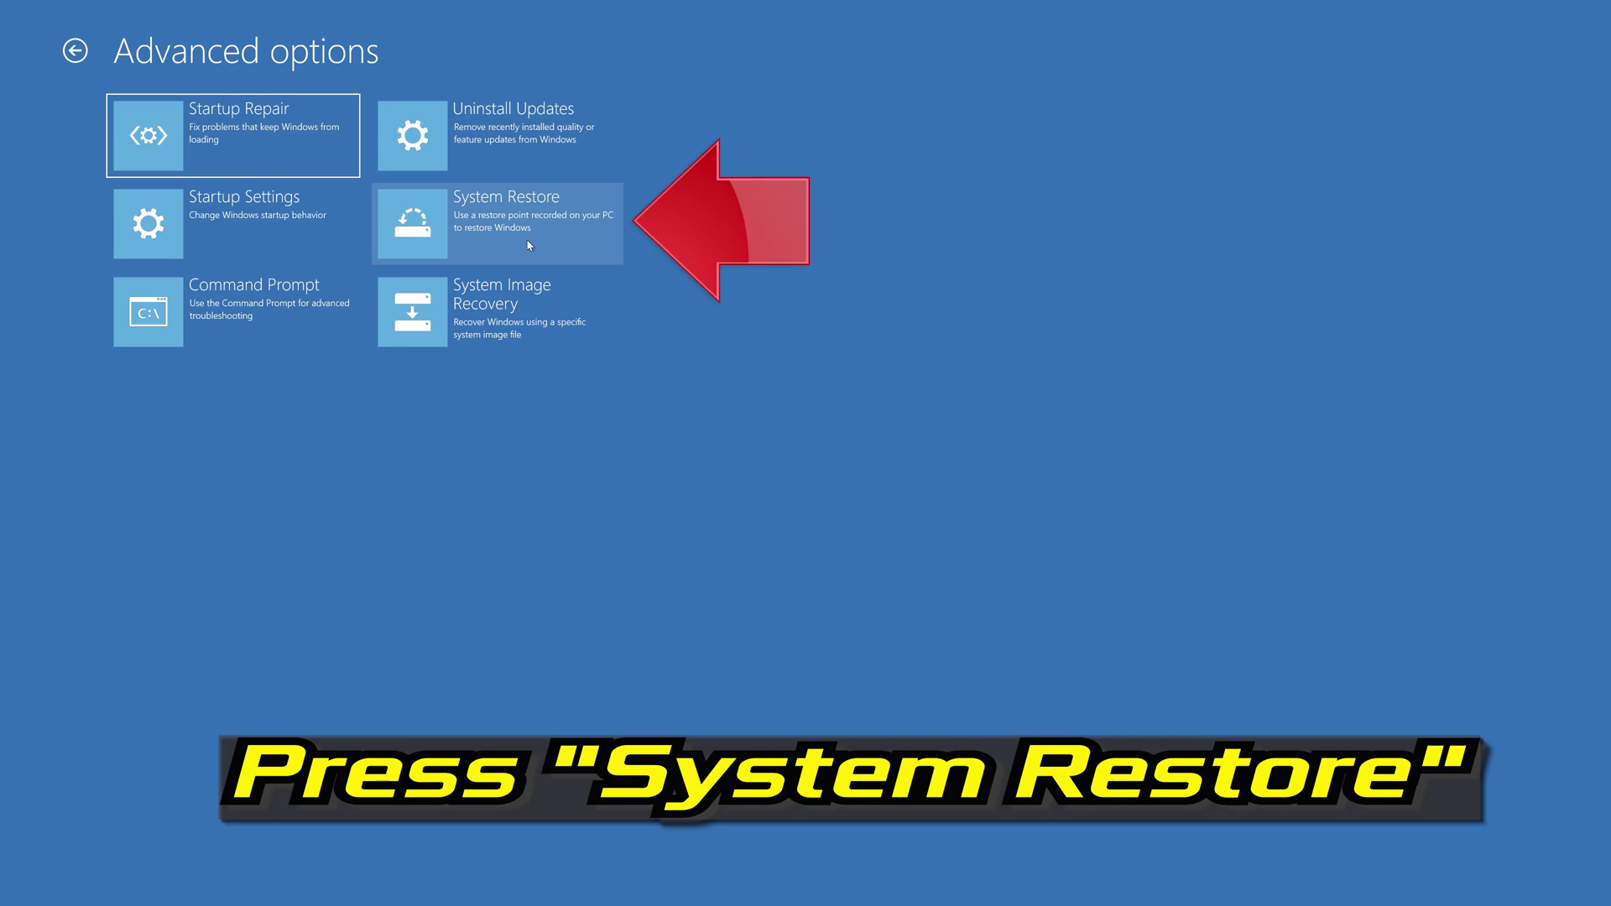
{"action": "left_click", "coordinate": [529, 245]}
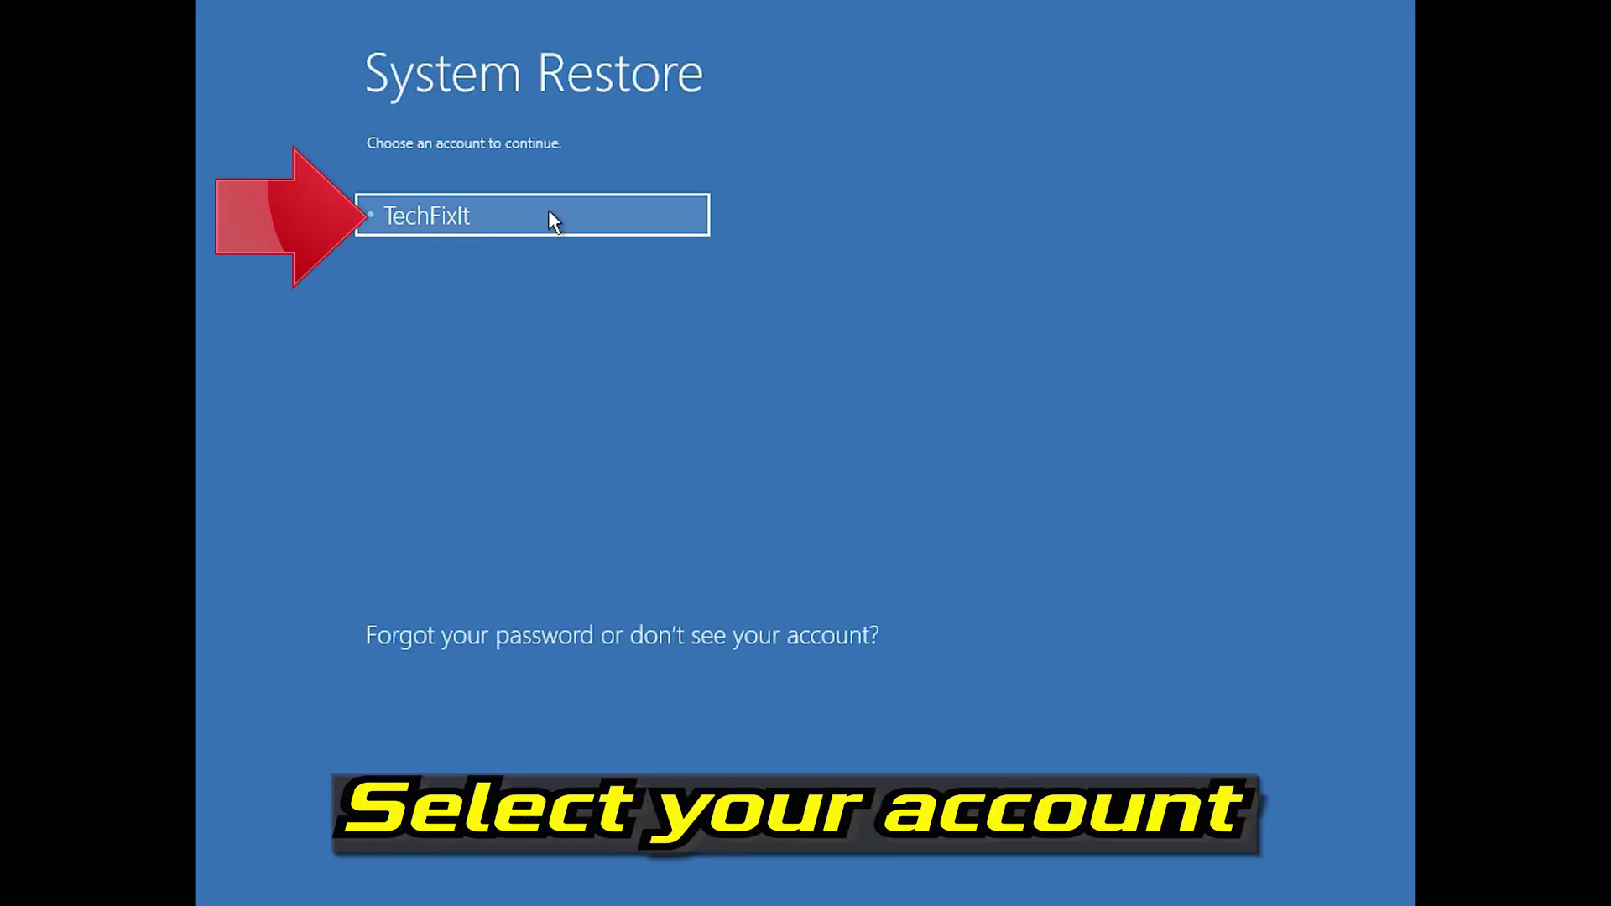
{"action": "left_click", "coordinate": [548, 214]}
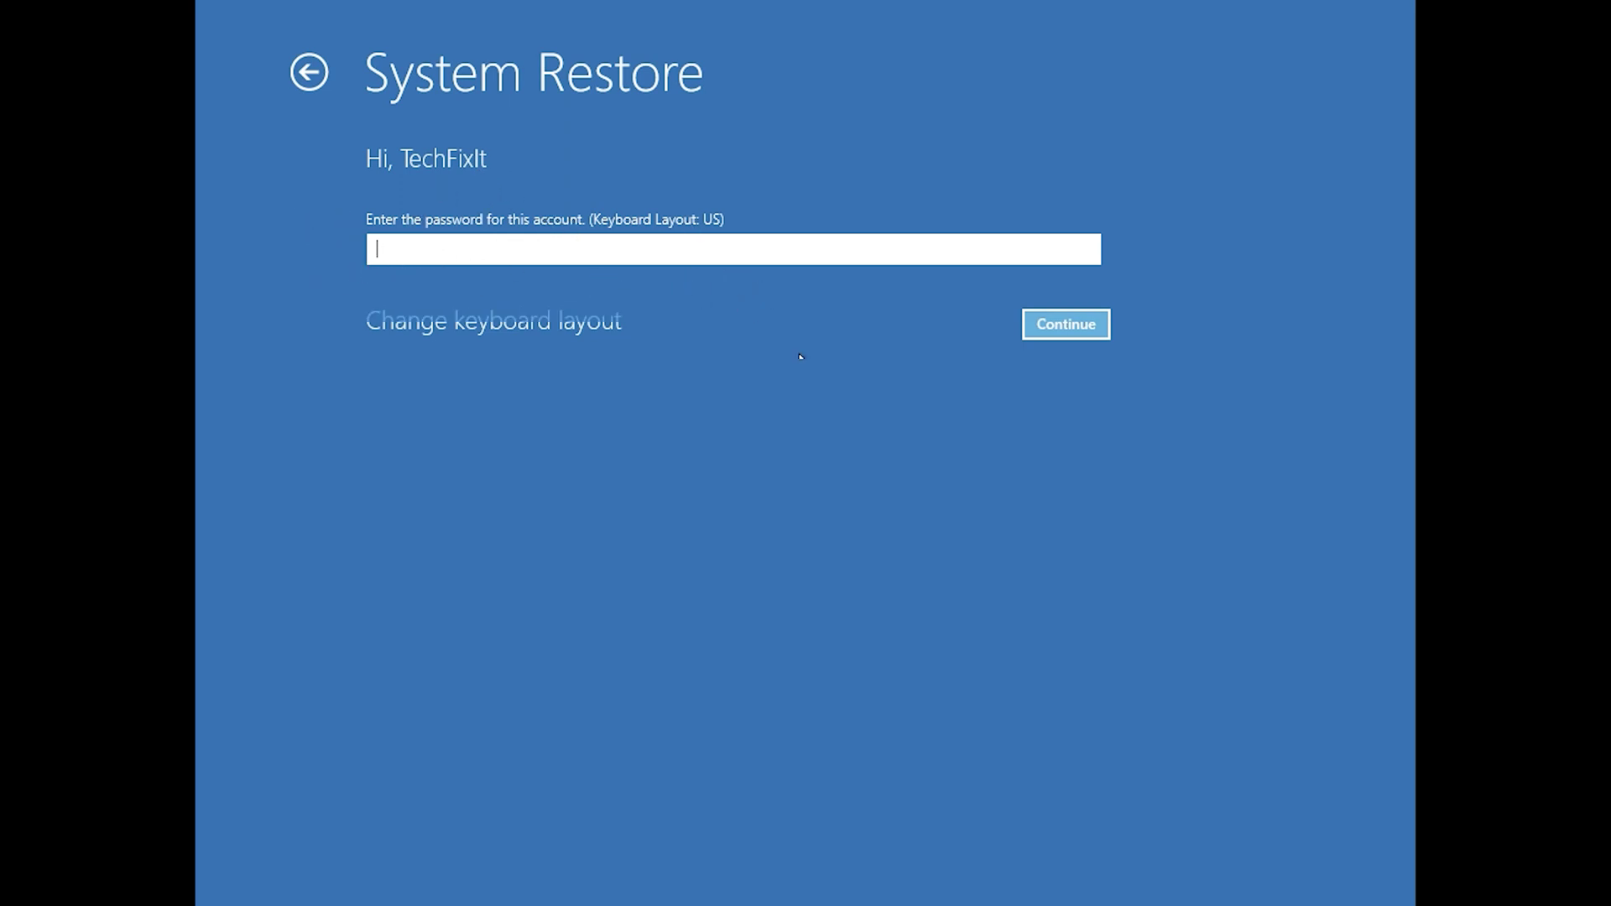
{"action": "left_click", "coordinate": [1047, 326]}
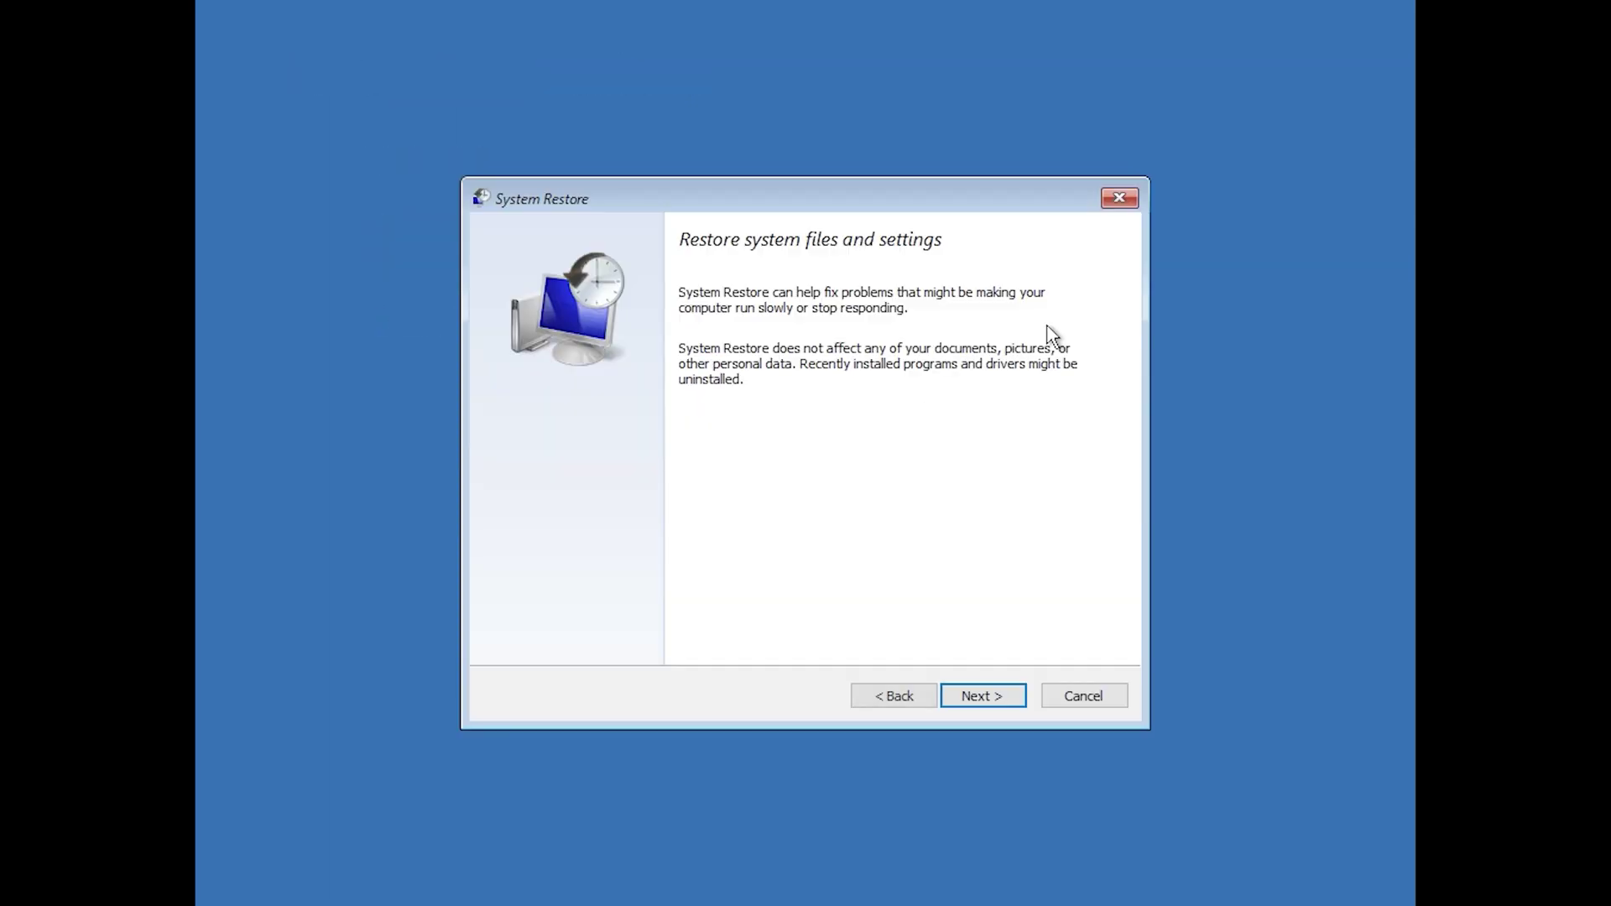
Restore the computer to the manual restore point of 1/10/2020 12:21:42 AM and confirm starting the restore
{"action": "left_click", "coordinate": [987, 699]}
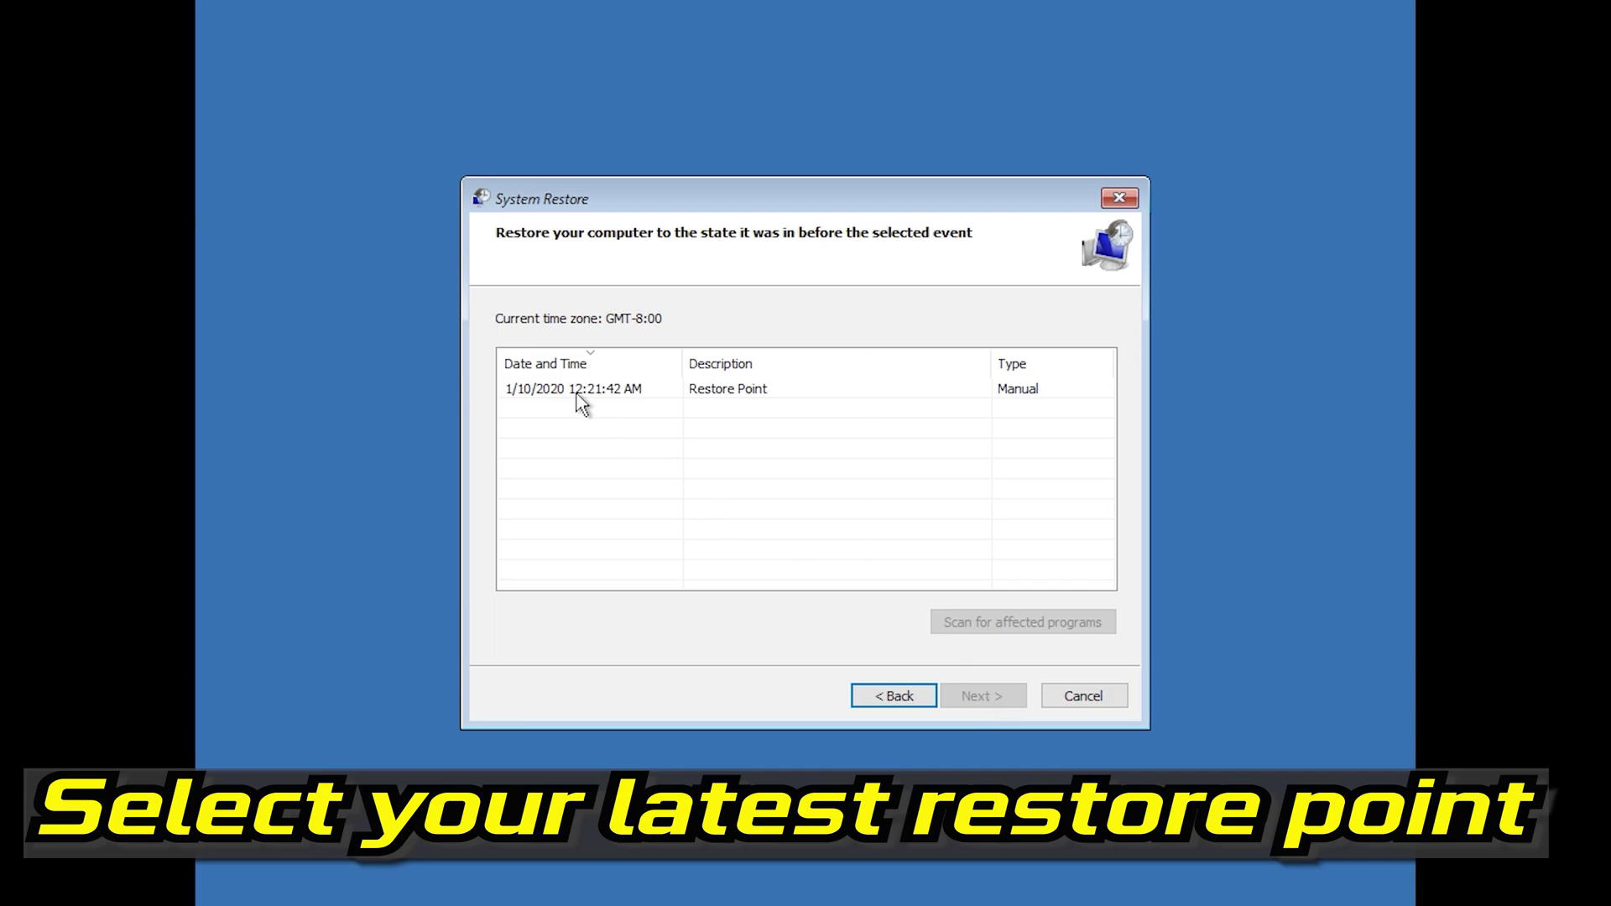
{"action": "left_click", "coordinate": [554, 390]}
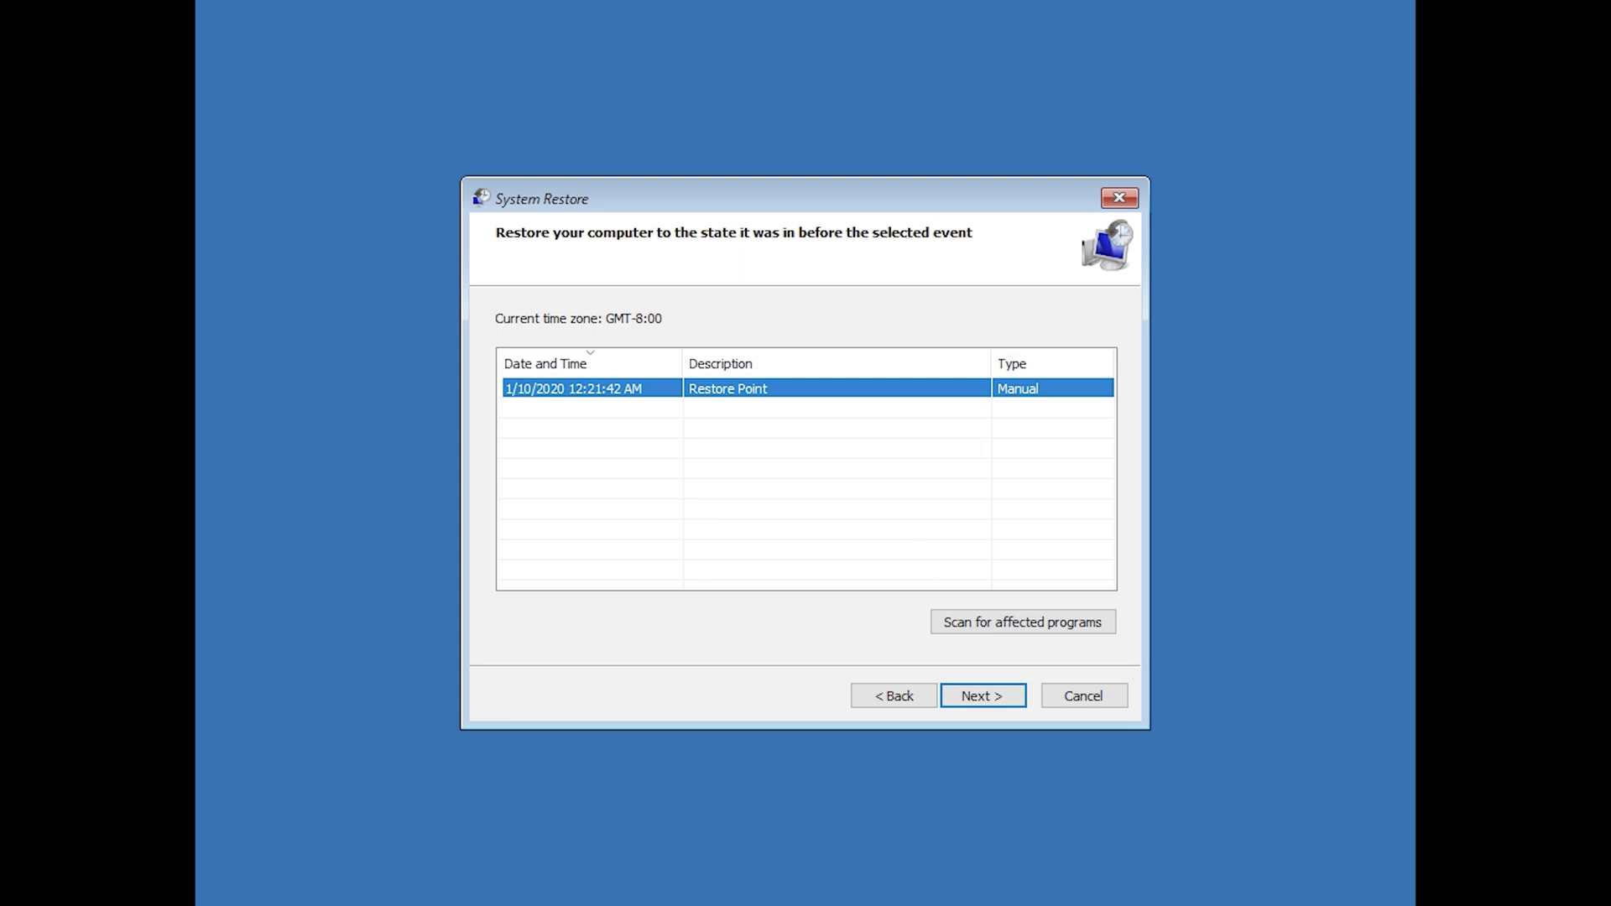
{"action": "left_click", "coordinate": [982, 696]}
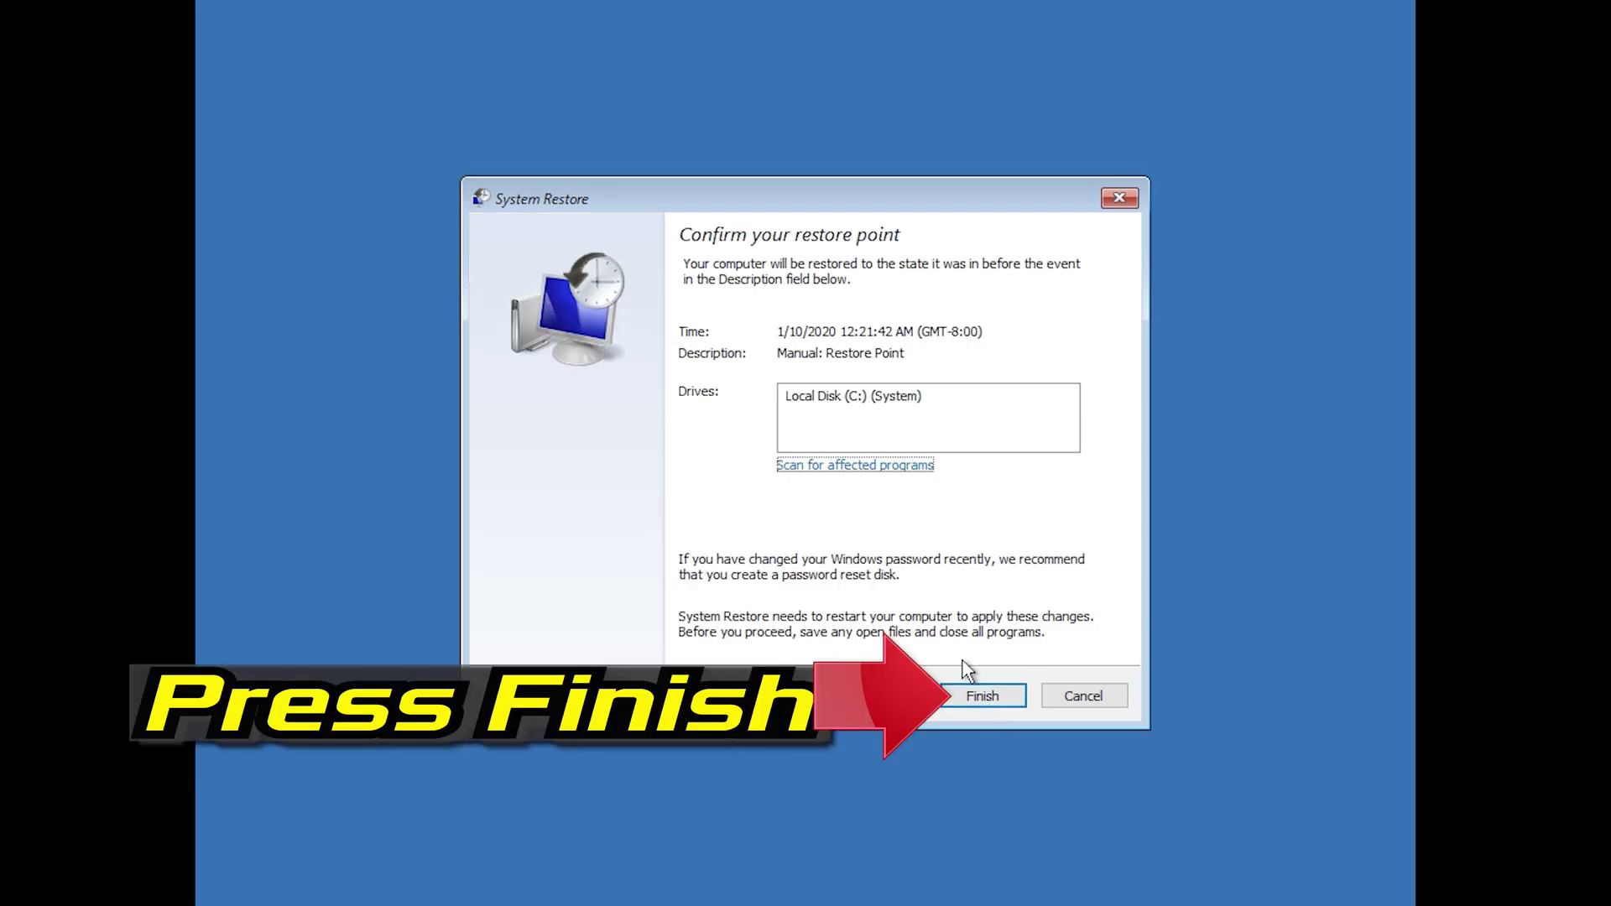
{"action": "left_click", "coordinate": [986, 703]}
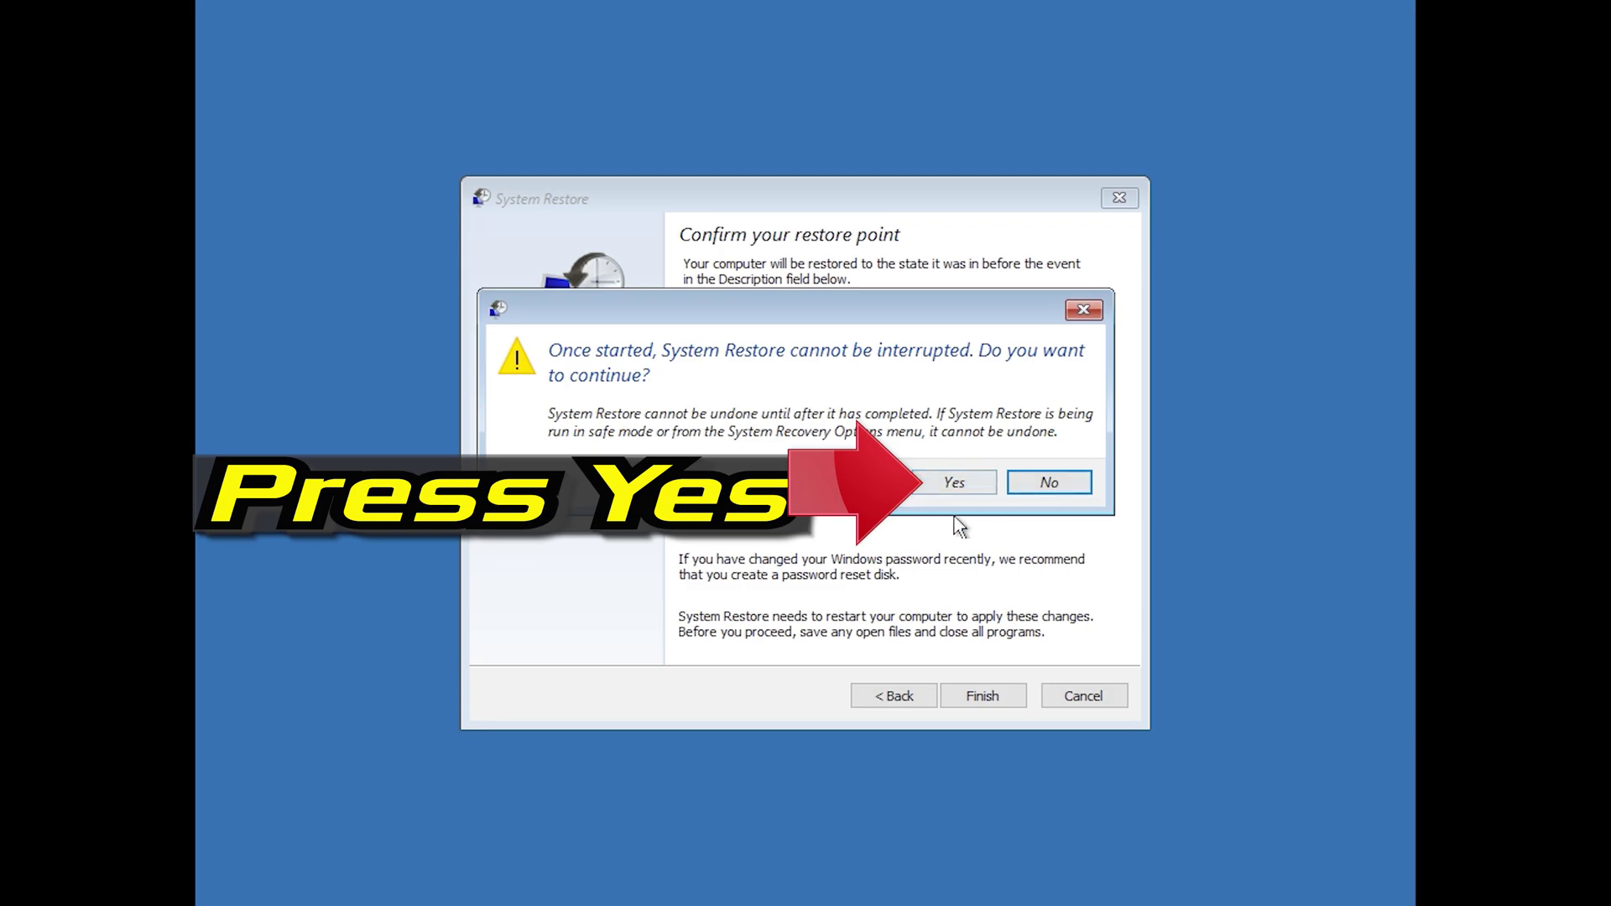
{"action": "left_click", "coordinate": [953, 493]}
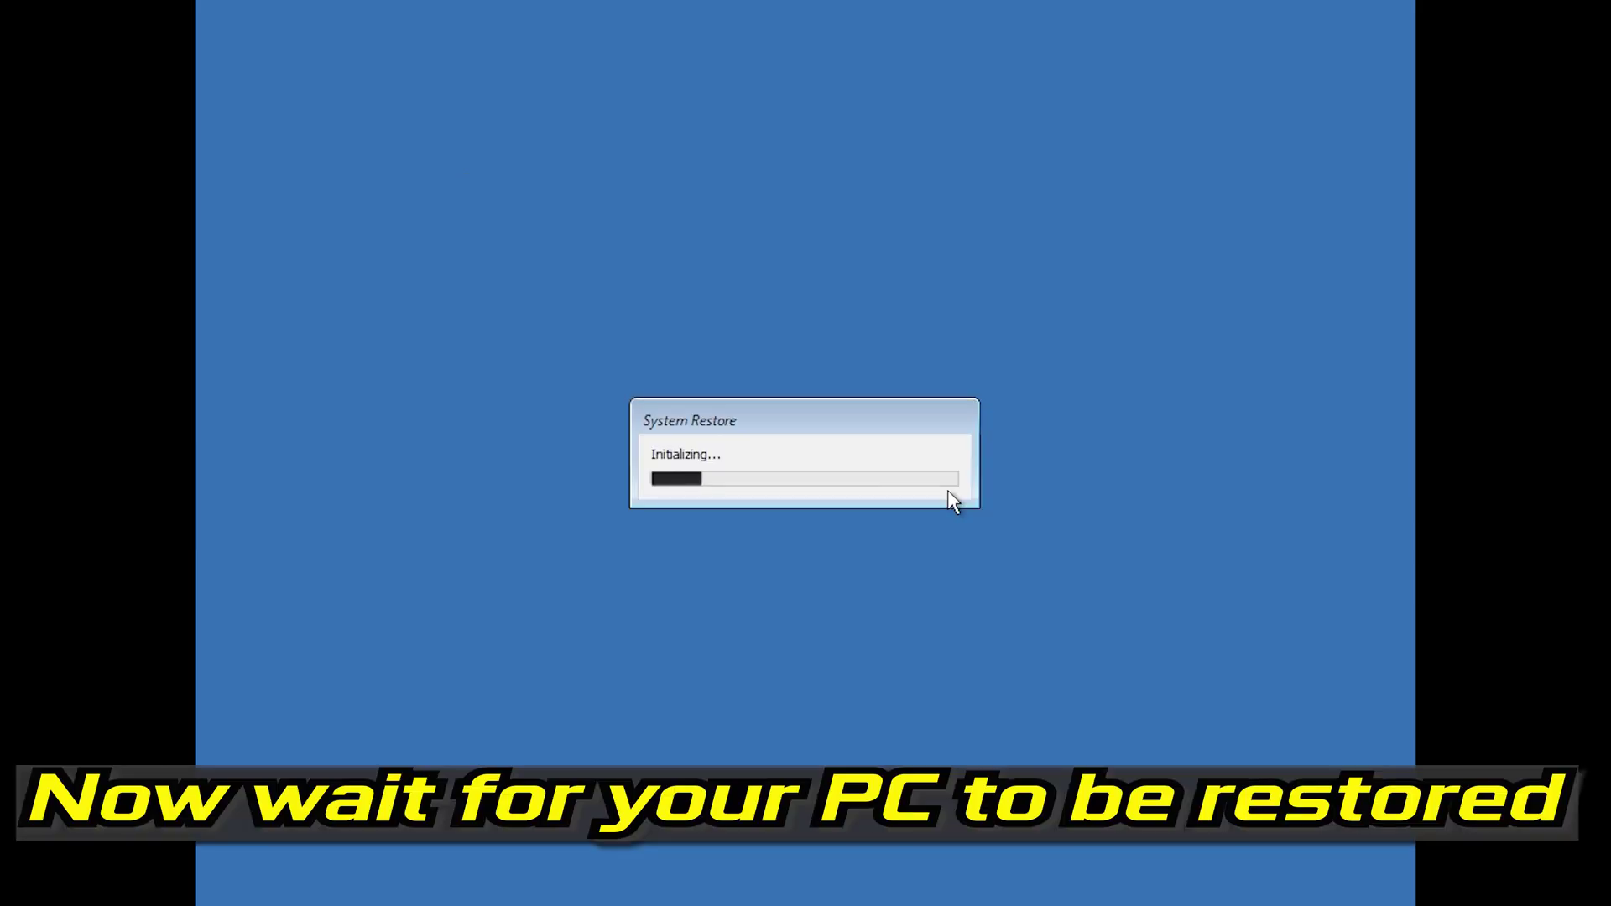
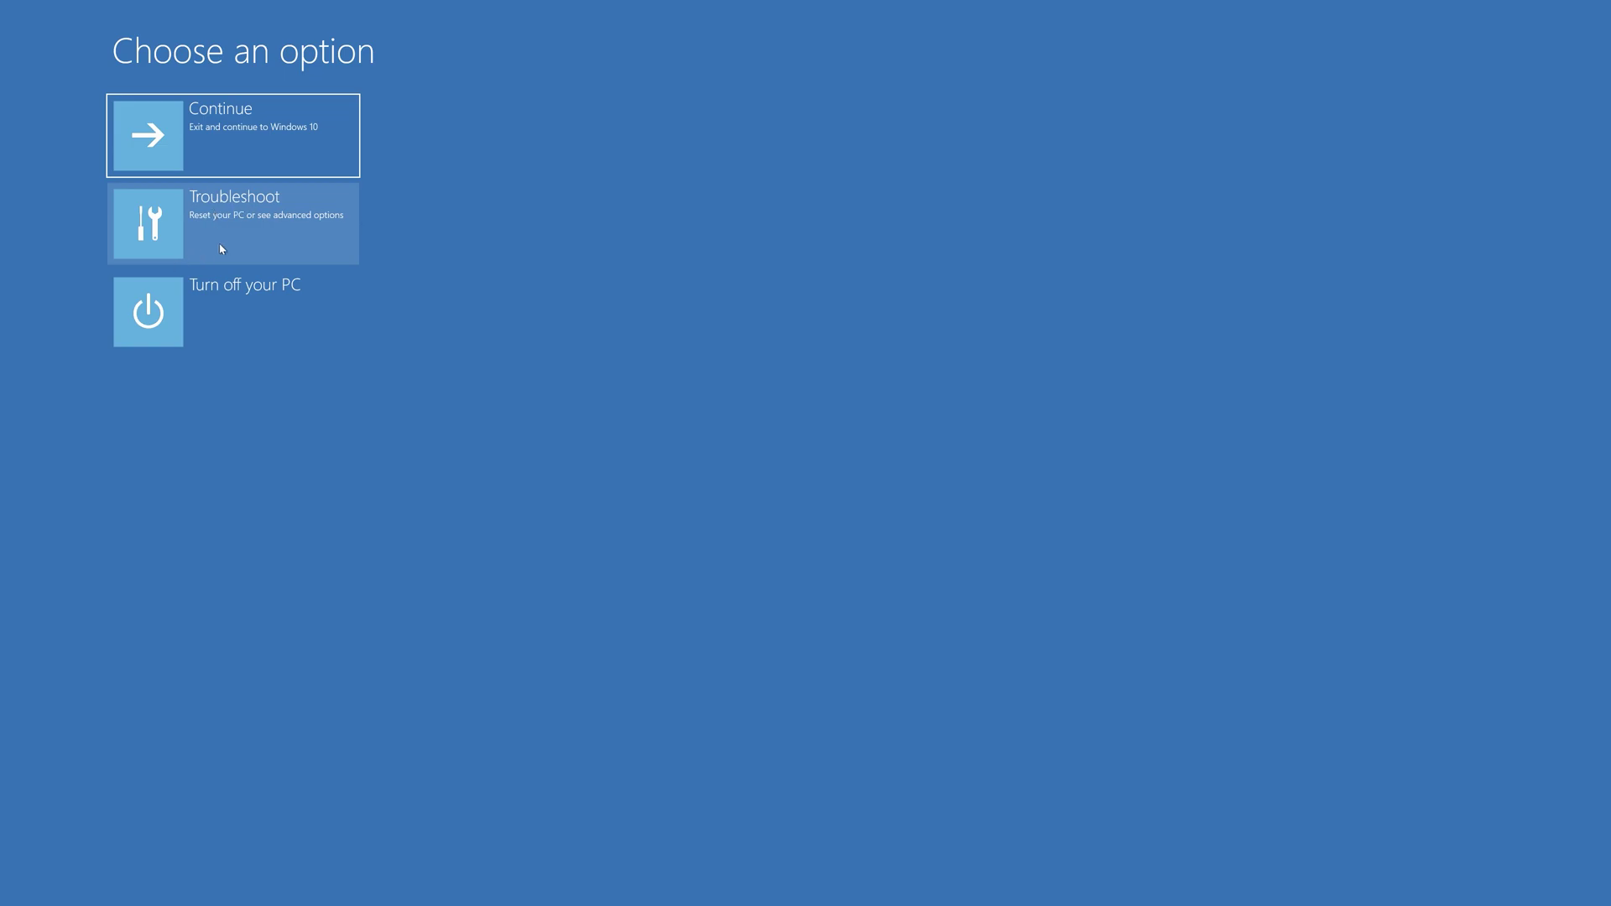
Open the recovery Command Prompt from the advanced troubleshooting options, signing in with the listed account
{"action": "left_click", "coordinate": [223, 249]}
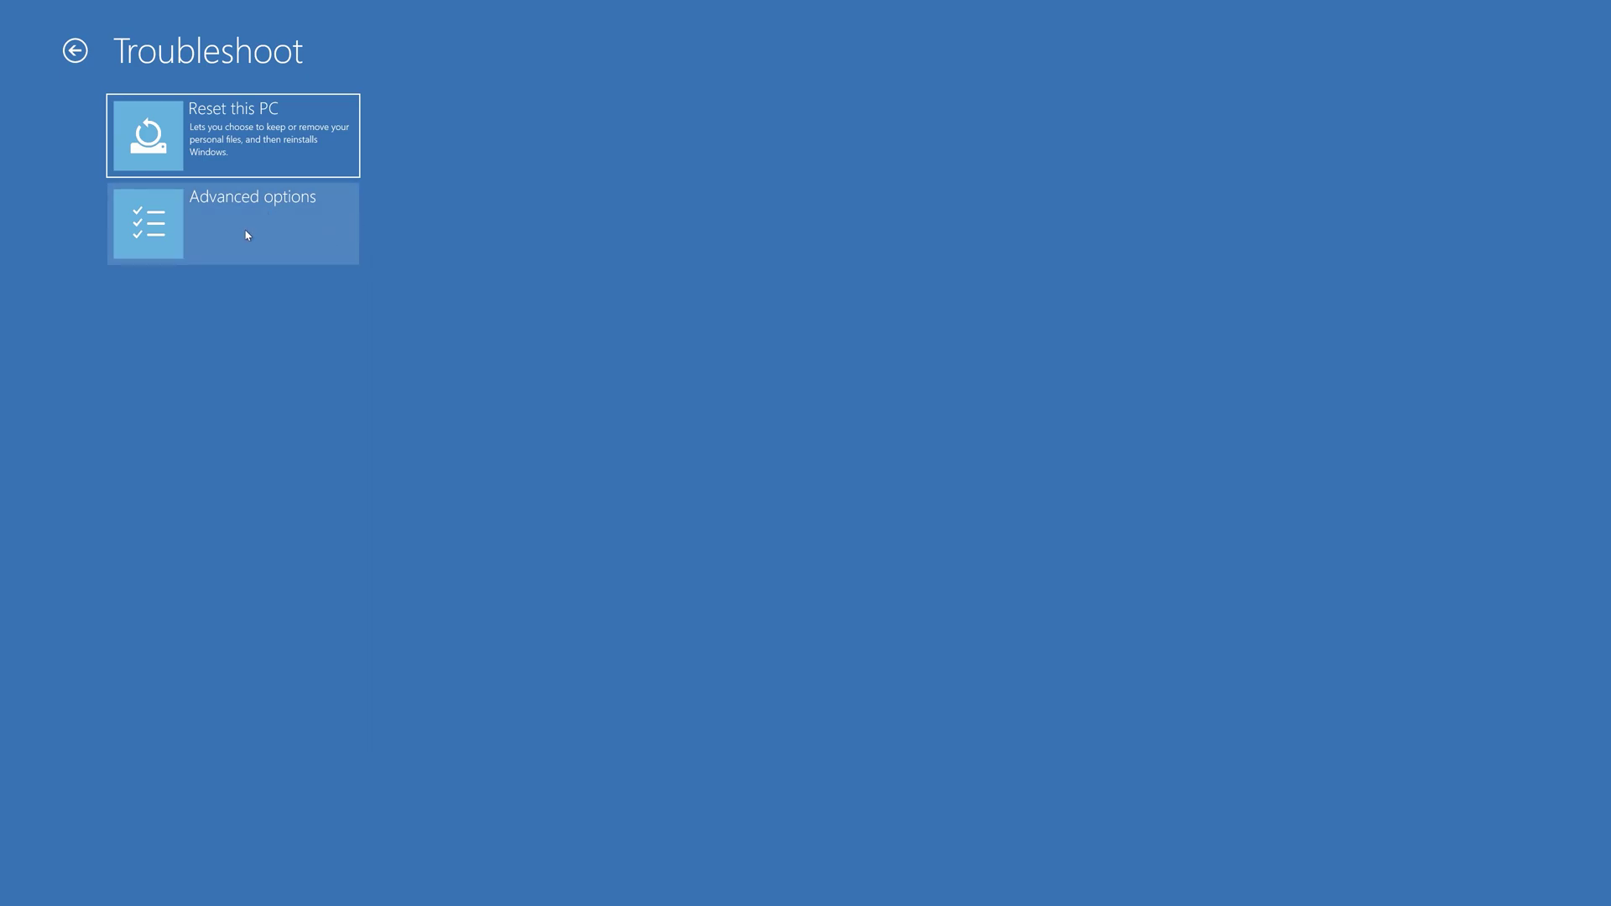
{"action": "left_click", "coordinate": [247, 235]}
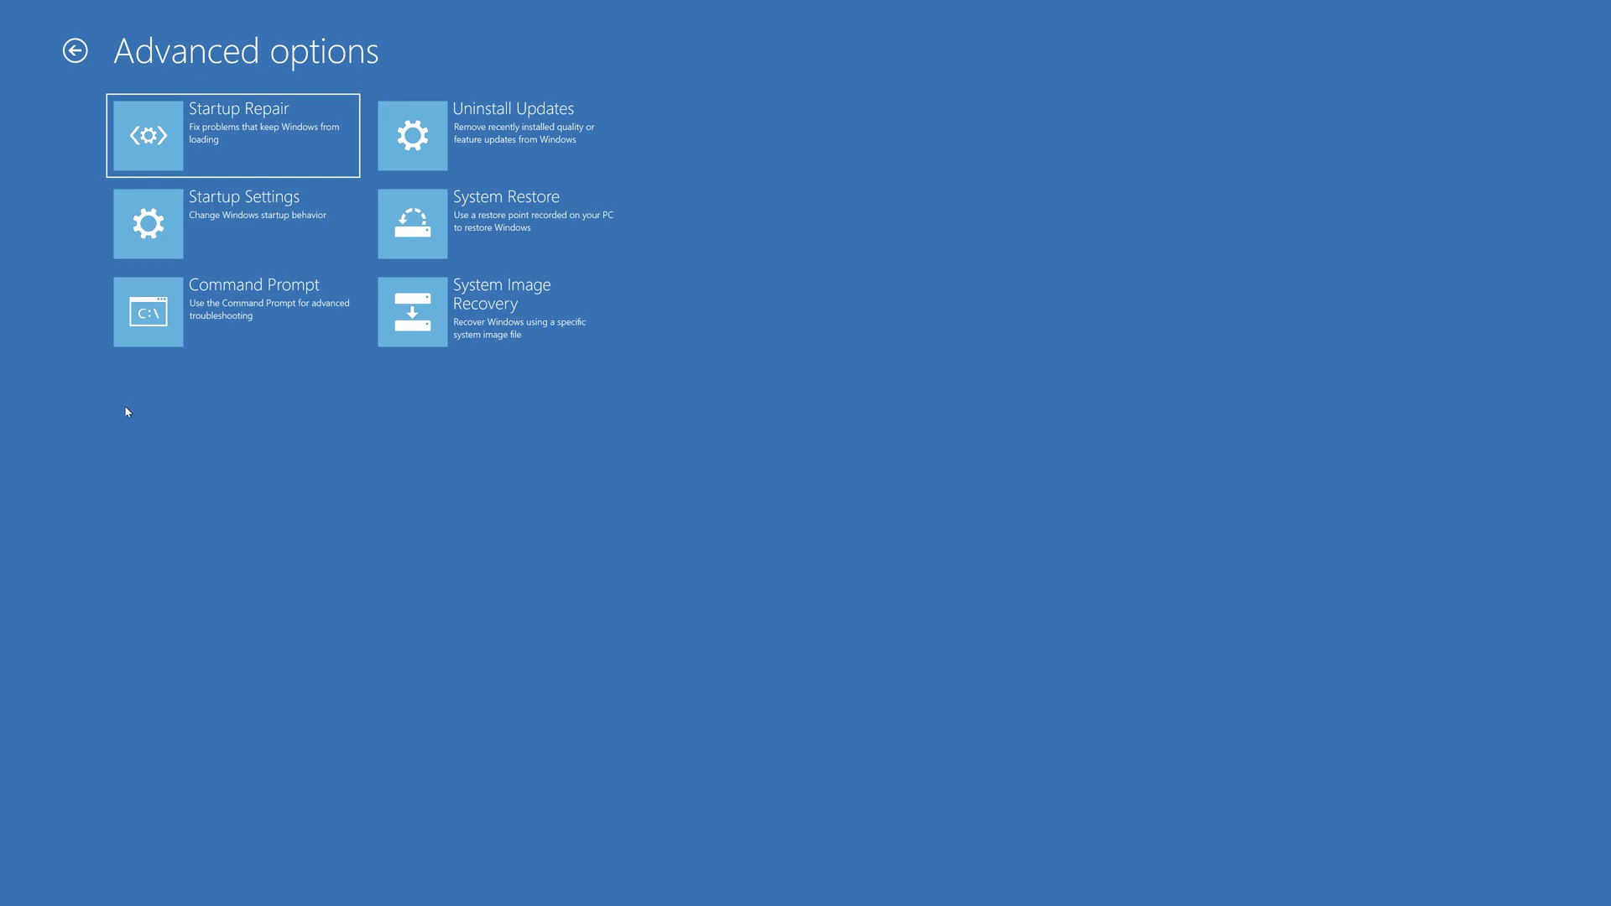
{"action": "left_click", "coordinate": [228, 342]}
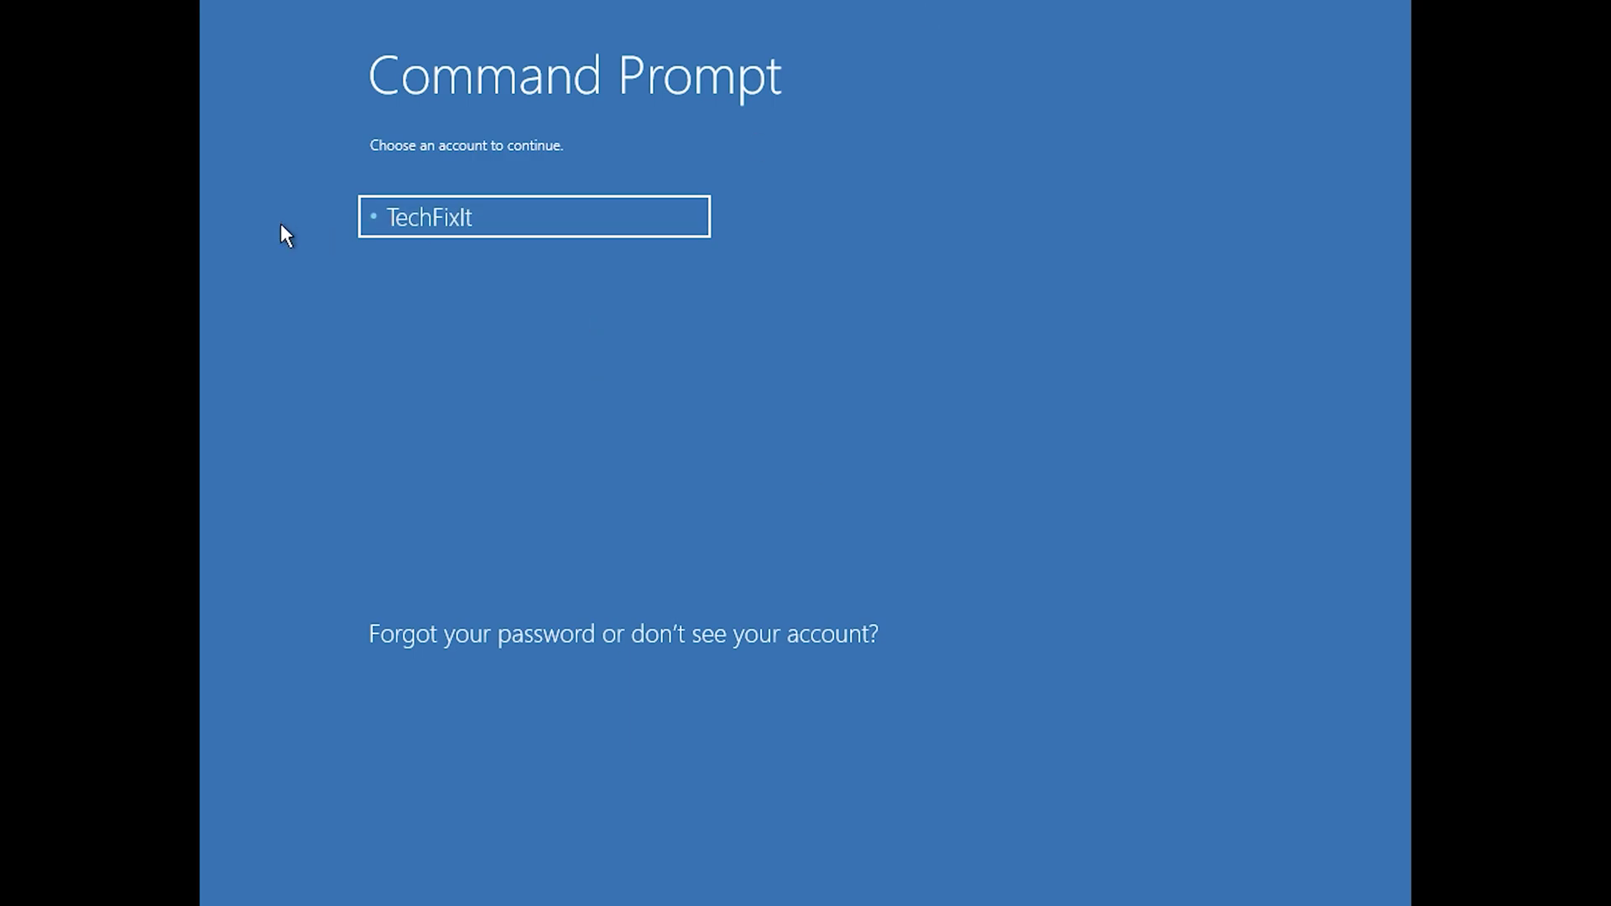
{"action": "left_click", "coordinate": [528, 225]}
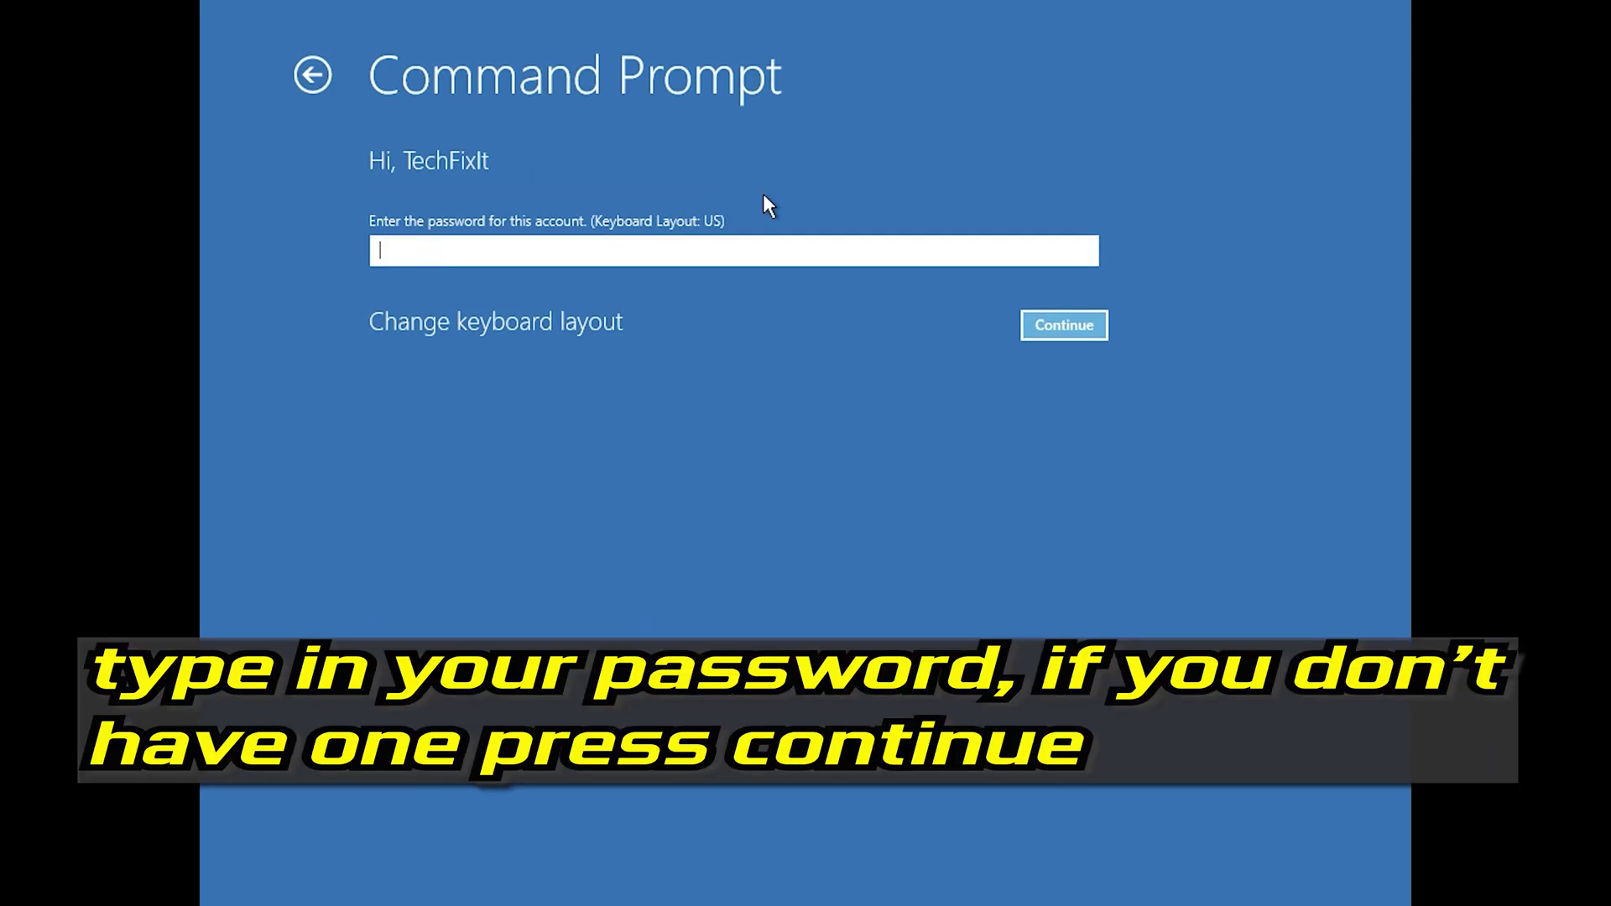
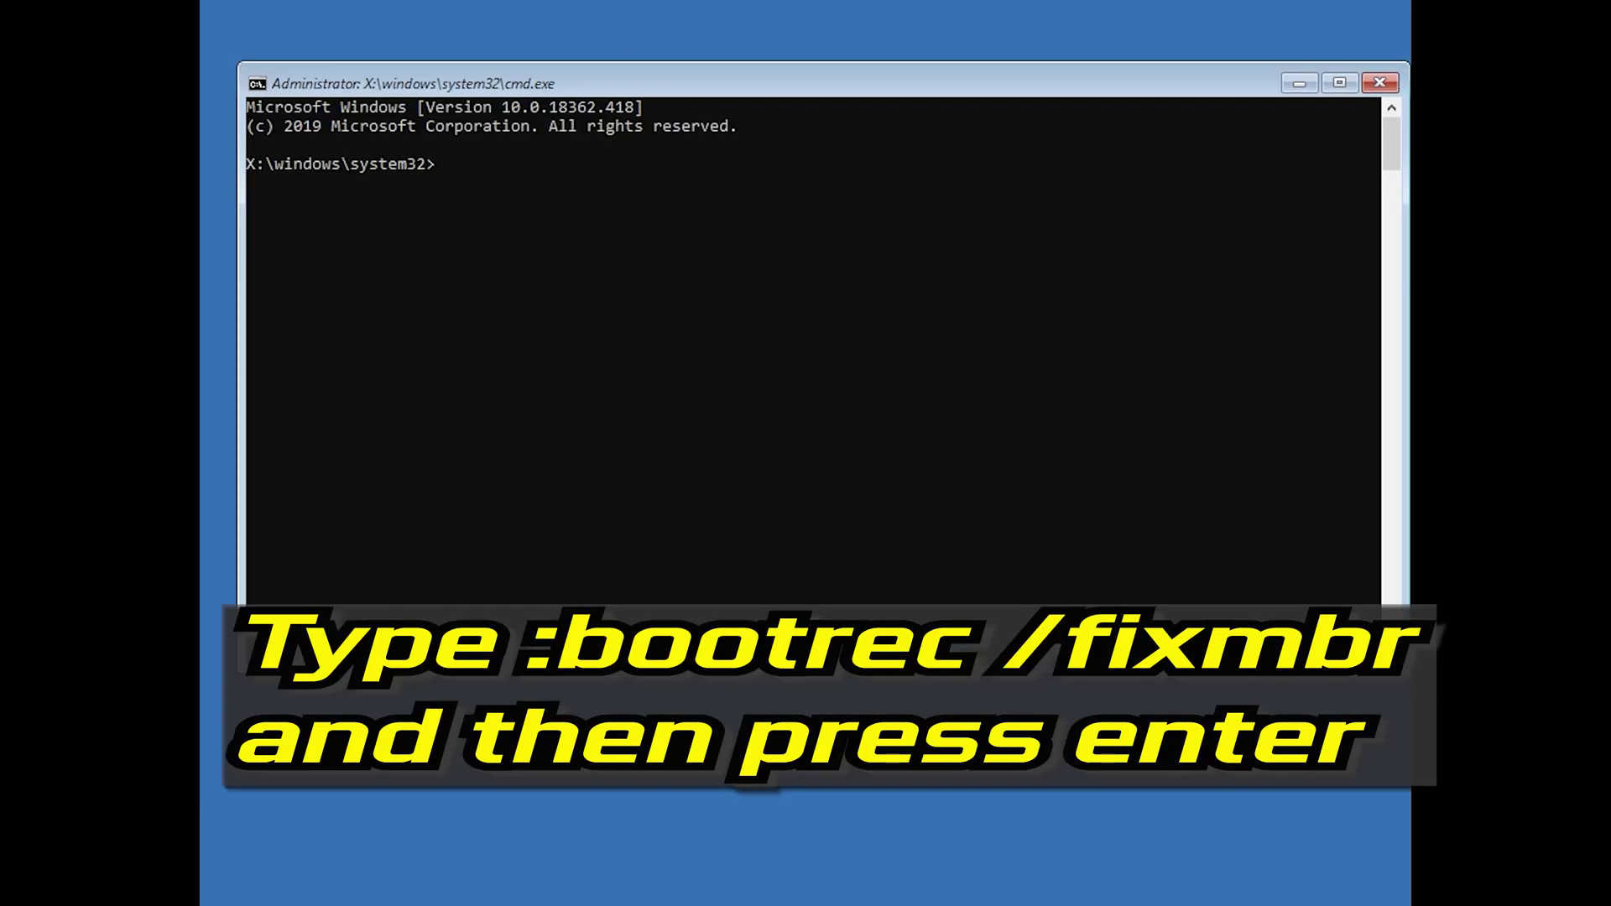
Repair the master boot record with bootrec /fixmbr and try to repair the boot sector with bootrec /fixboot
{"action": "type", "text": "bootrec /fixmbr"}
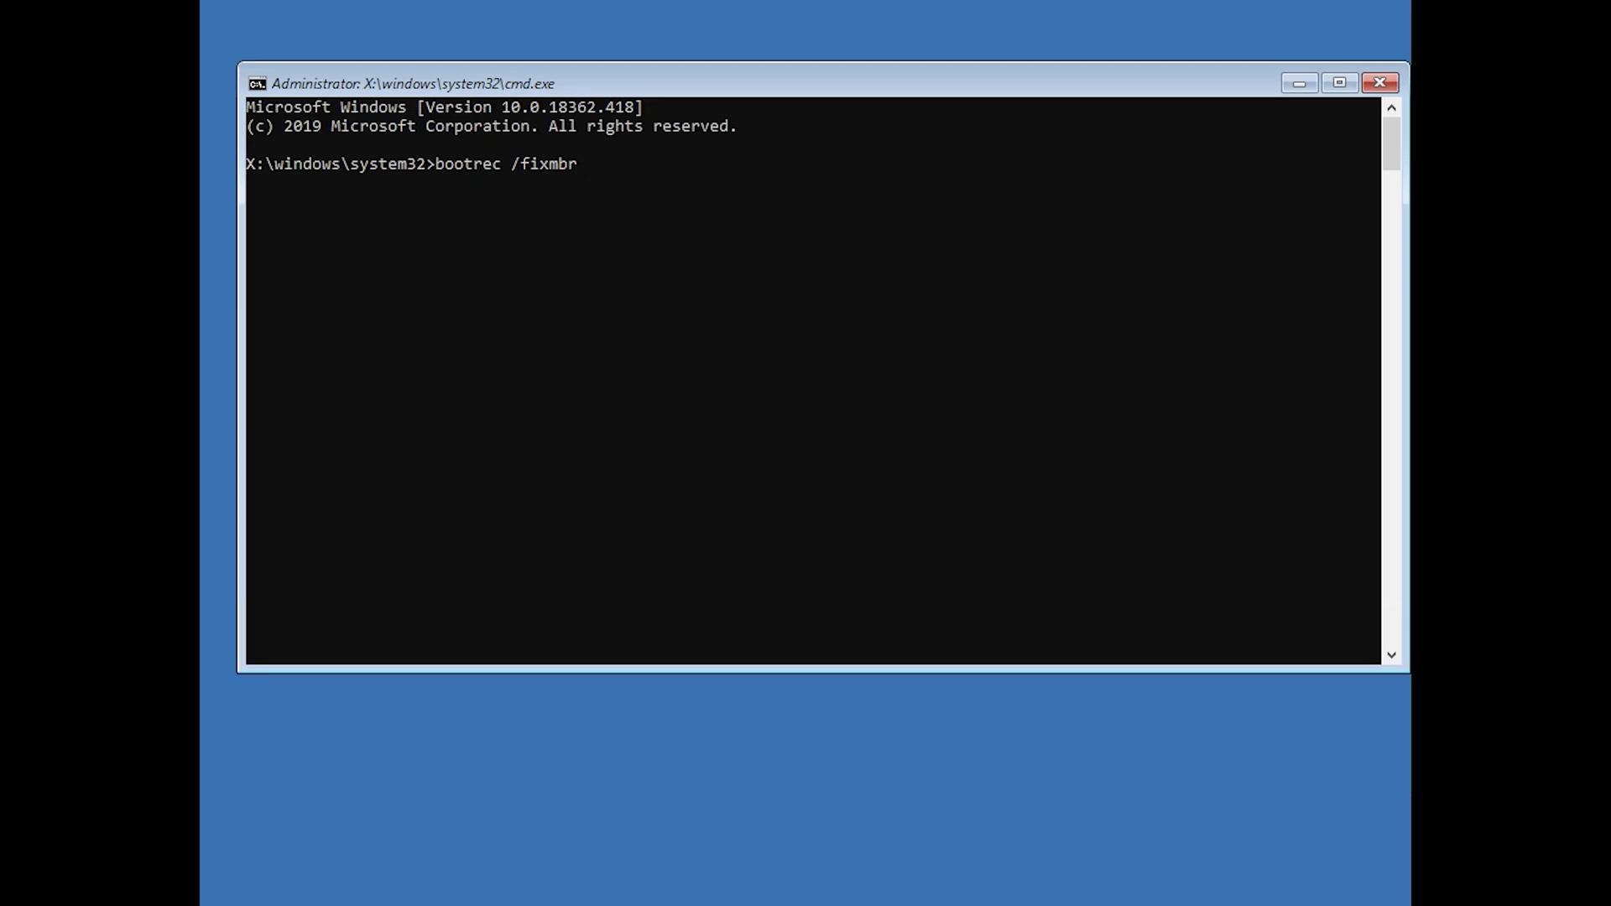
{"action": "key", "text": "Return"}
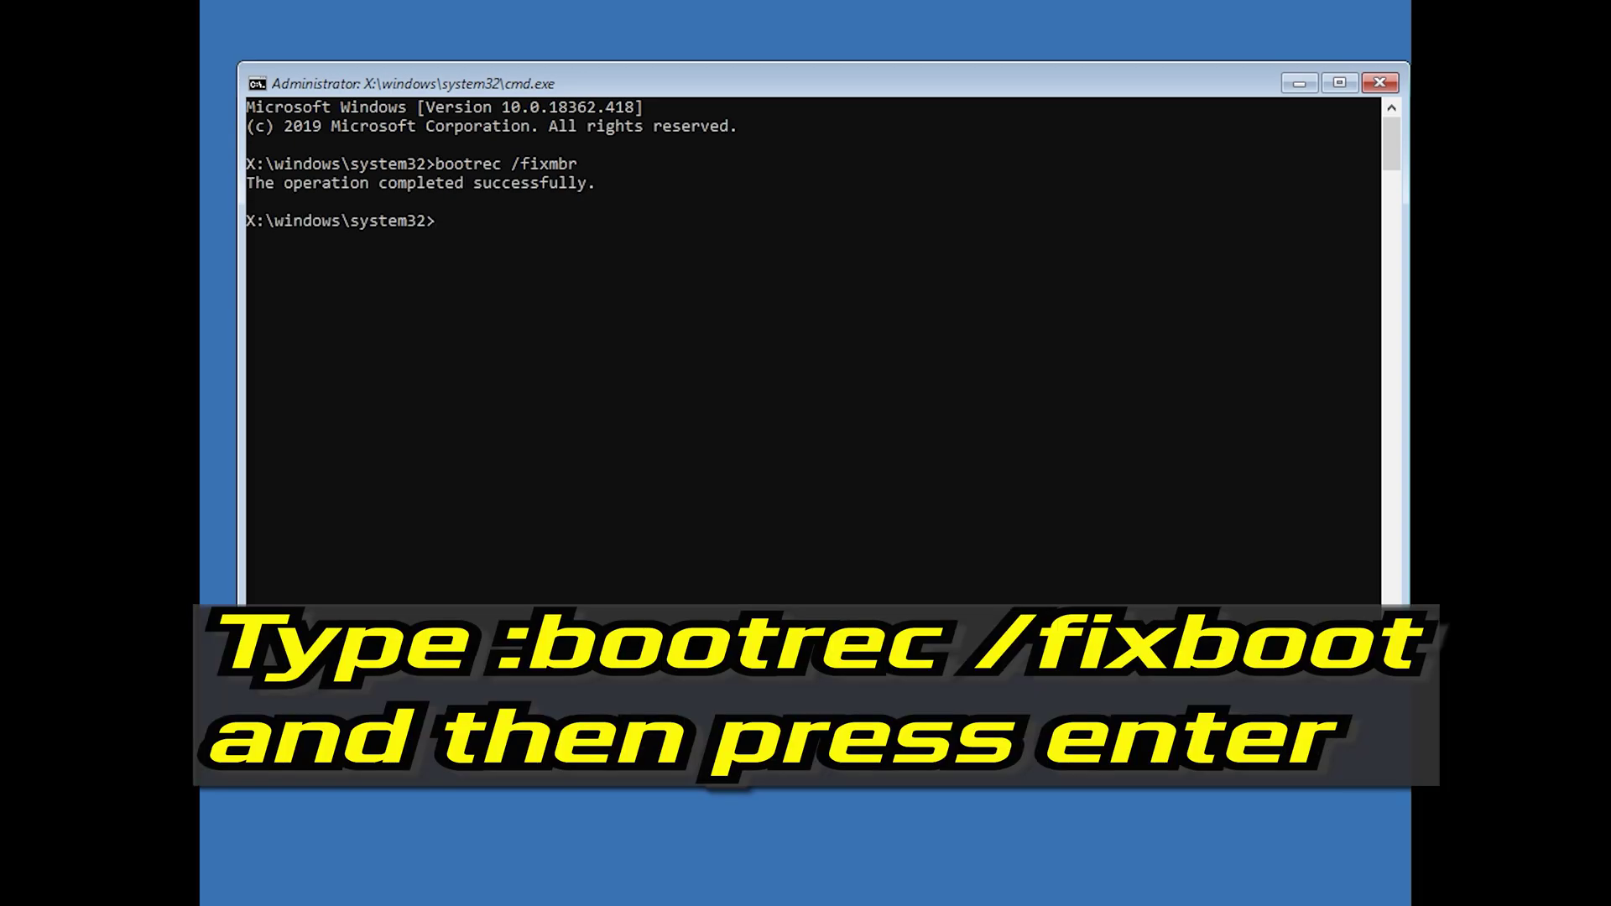
{"action": "type", "text": "bootrec /fixboot"}
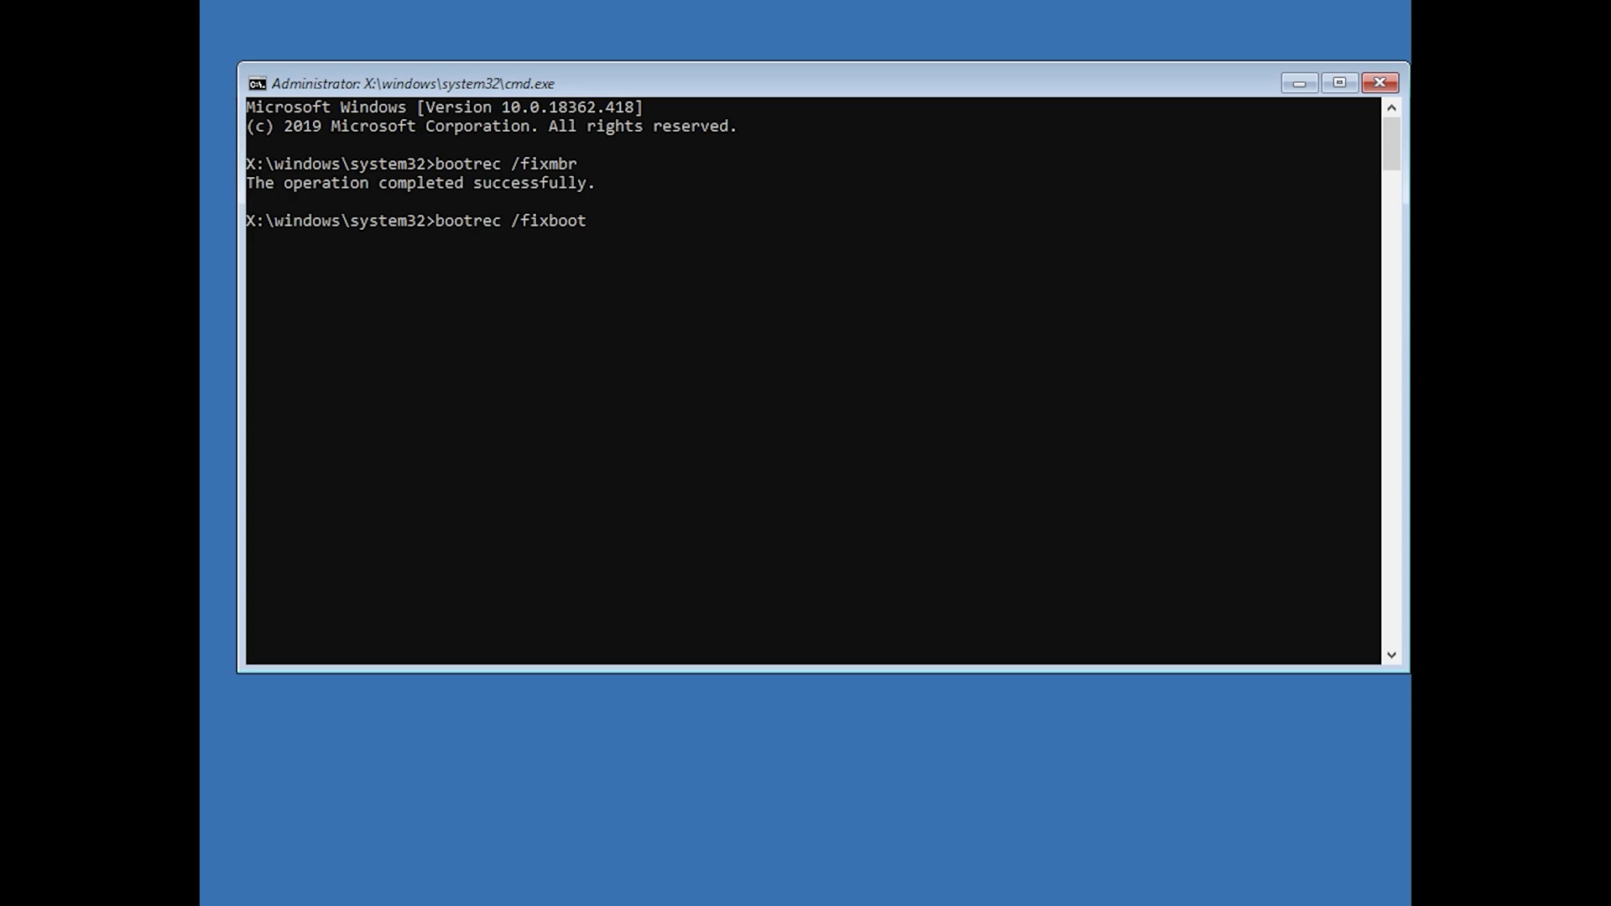
{"action": "key", "text": "Return"}
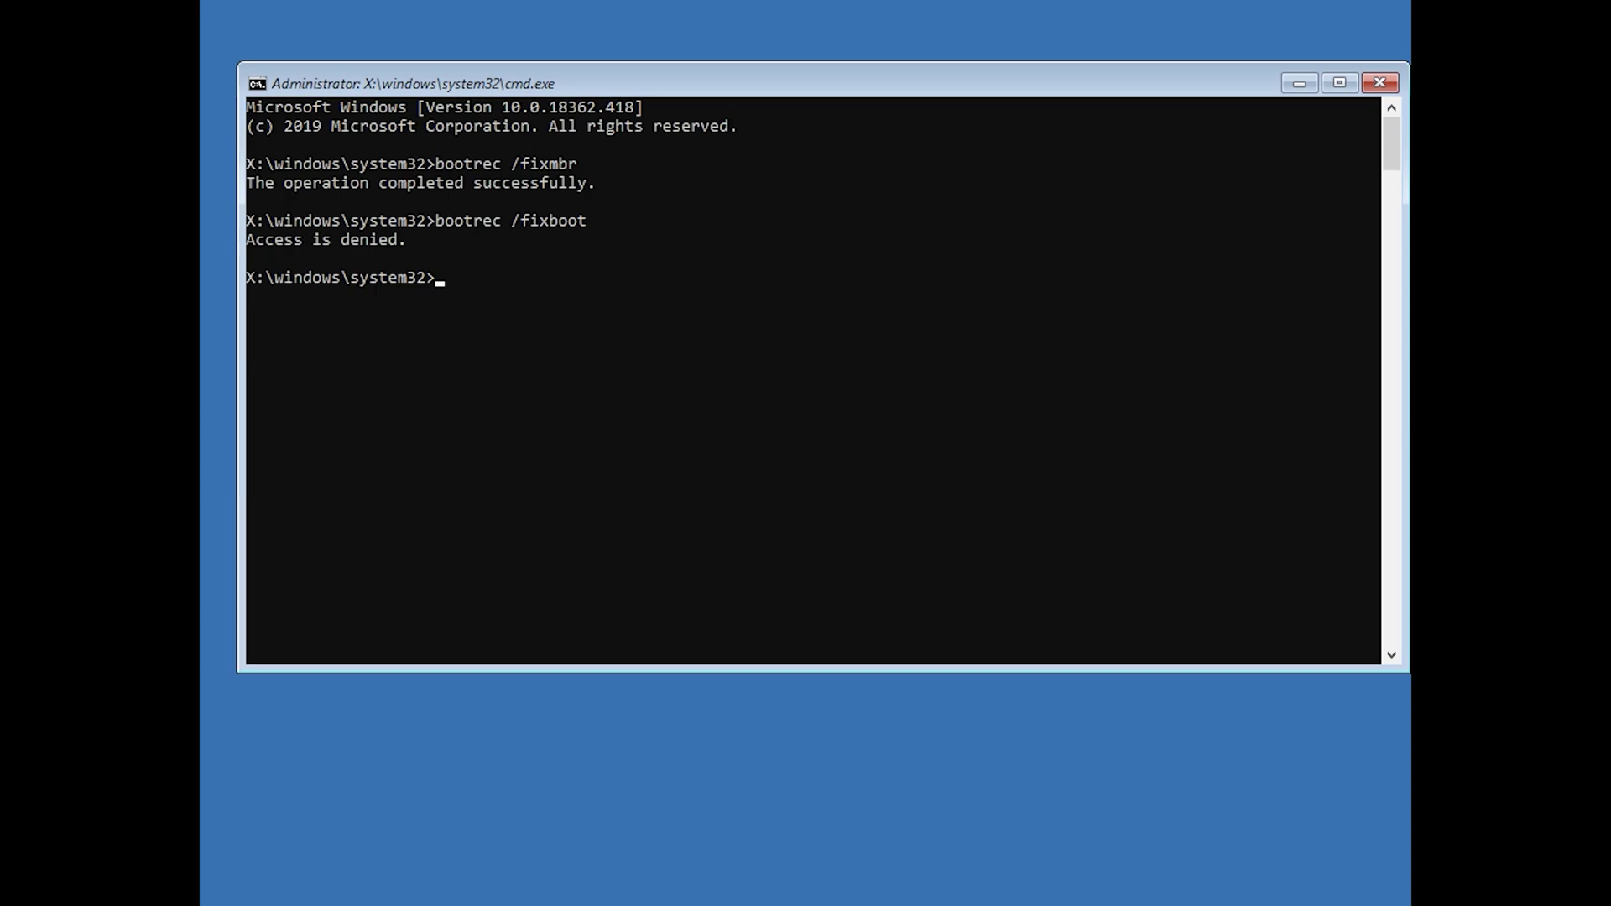
Update the system partition's boot code with bootsect /nt60 sys and rerun bootrec /fixboot
{"action": "type", "text": "bootse"}
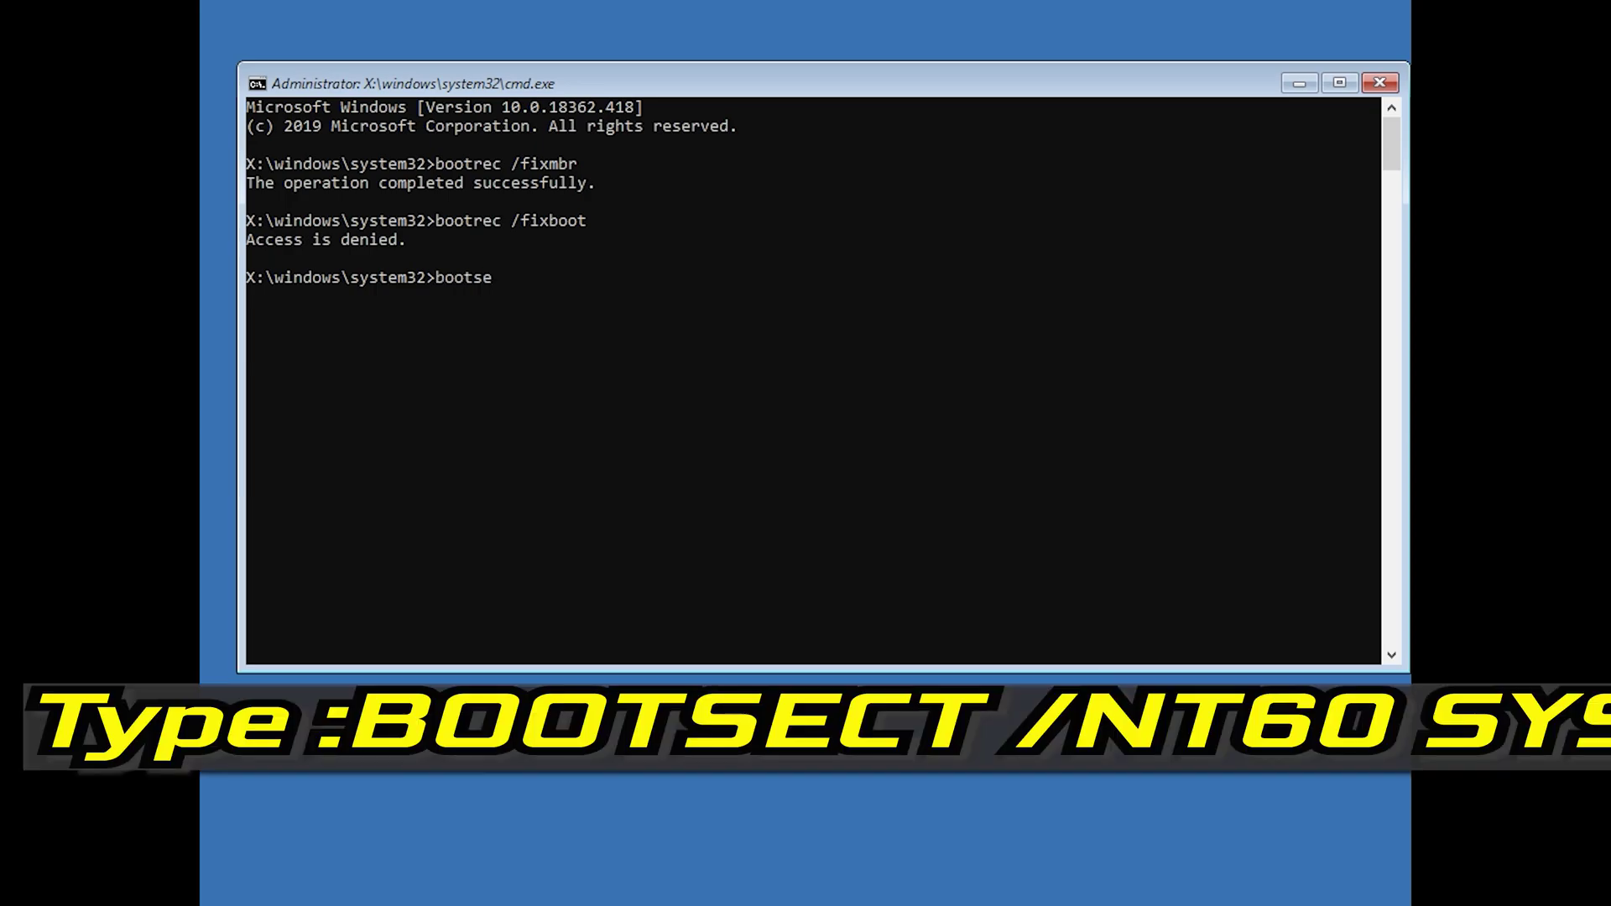
{"action": "type", "text": "ct /nt60 sys"}
{"action": "key", "text": "Return"}
{"action": "type", "text": "boot"}
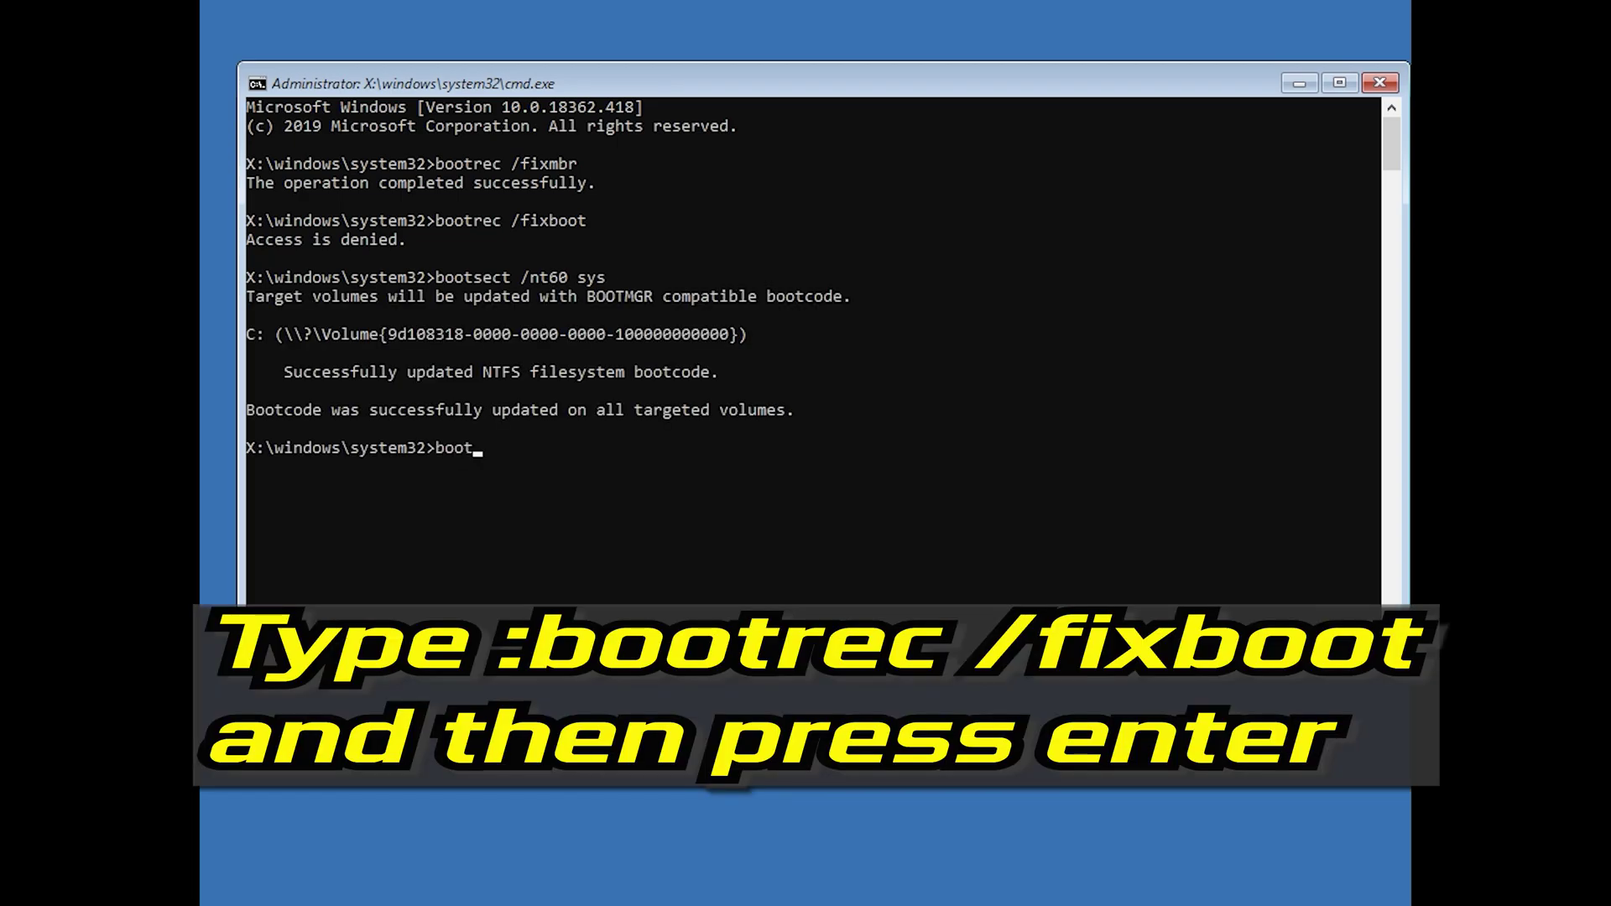
{"action": "type", "text": "rec /fixboot"}
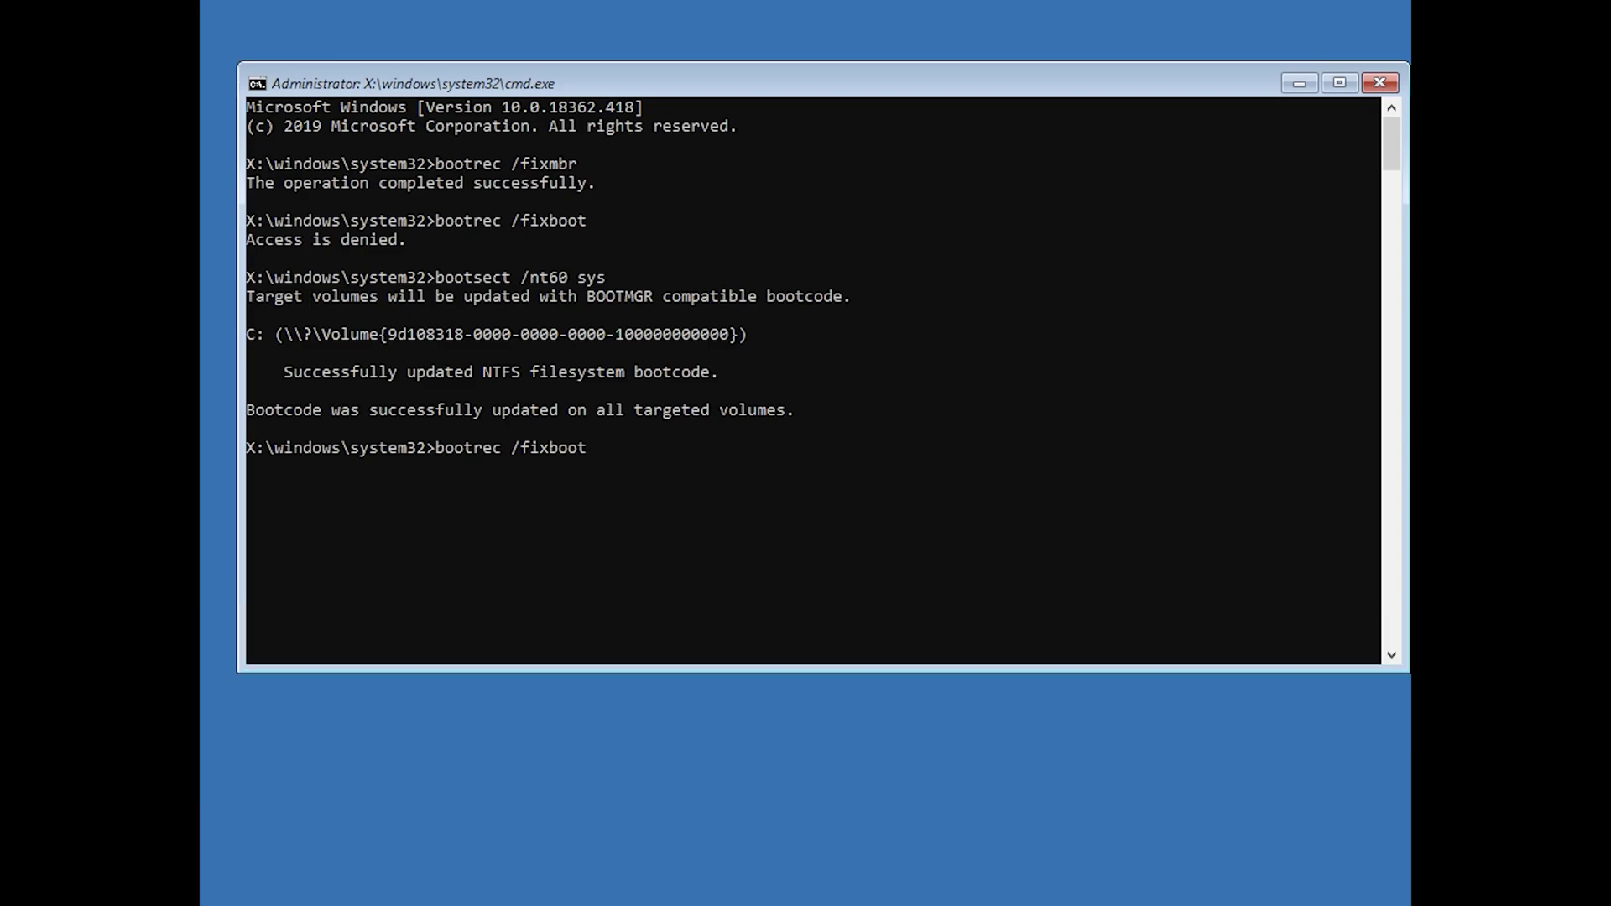
{"action": "key", "text": "Return"}
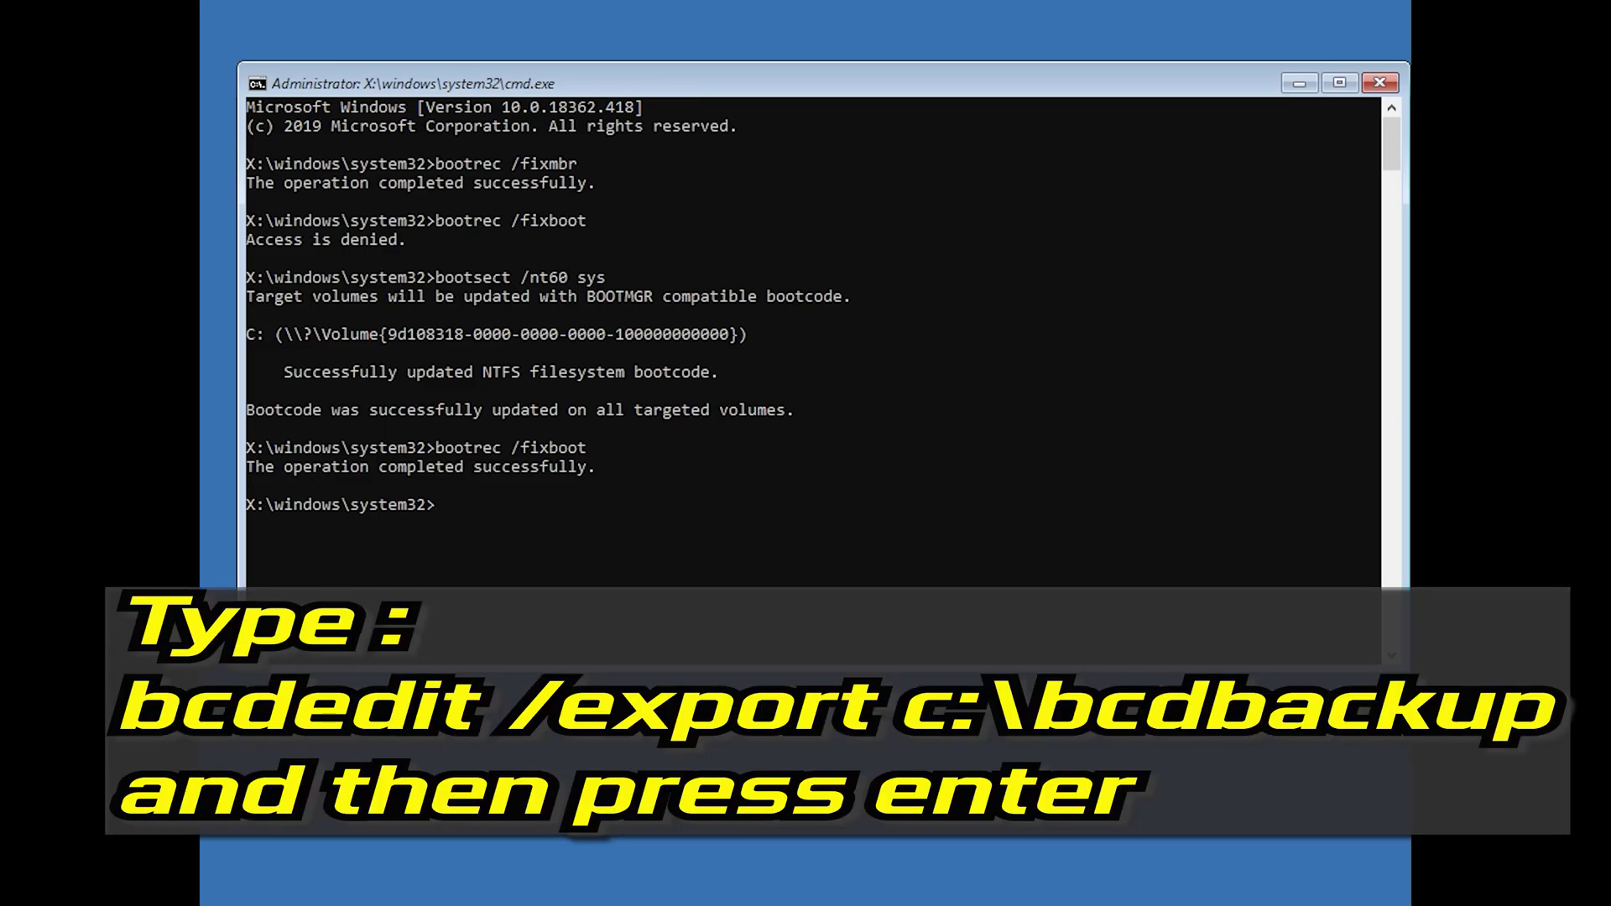
Export the boot configuration to c:\bcdbackup with bcdedit, and clear c:\boot\bcd's hidden, read-only and system attributes with attrib -h -r -s
{"action": "type", "text": "bcdedit /export c:\\bcdbackup"}
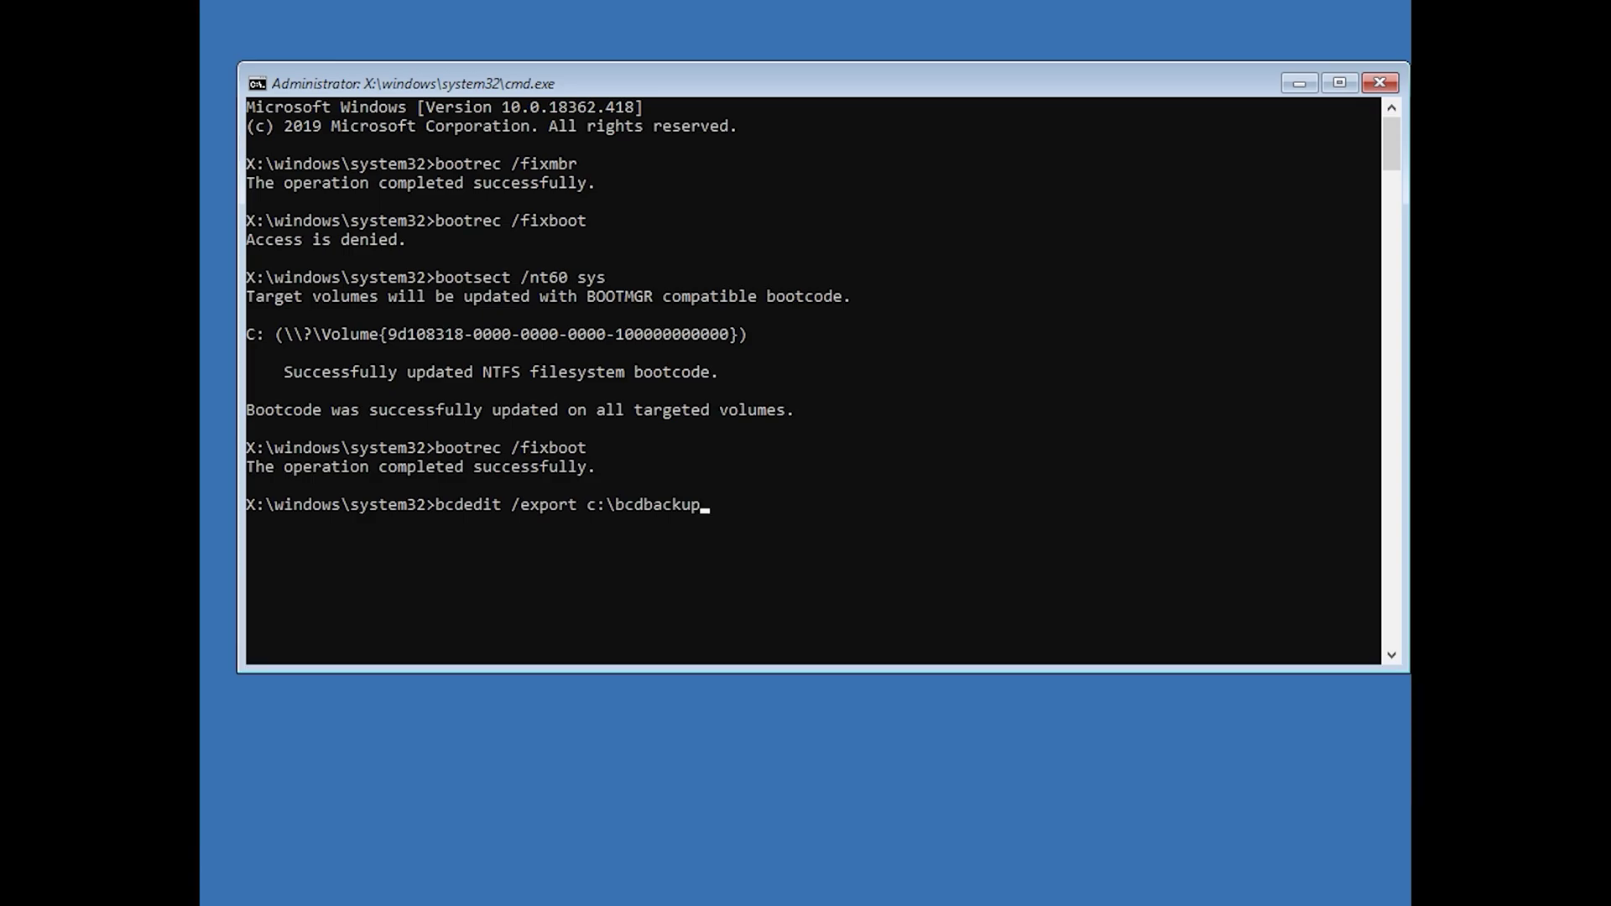
{"action": "key", "text": "Return"}
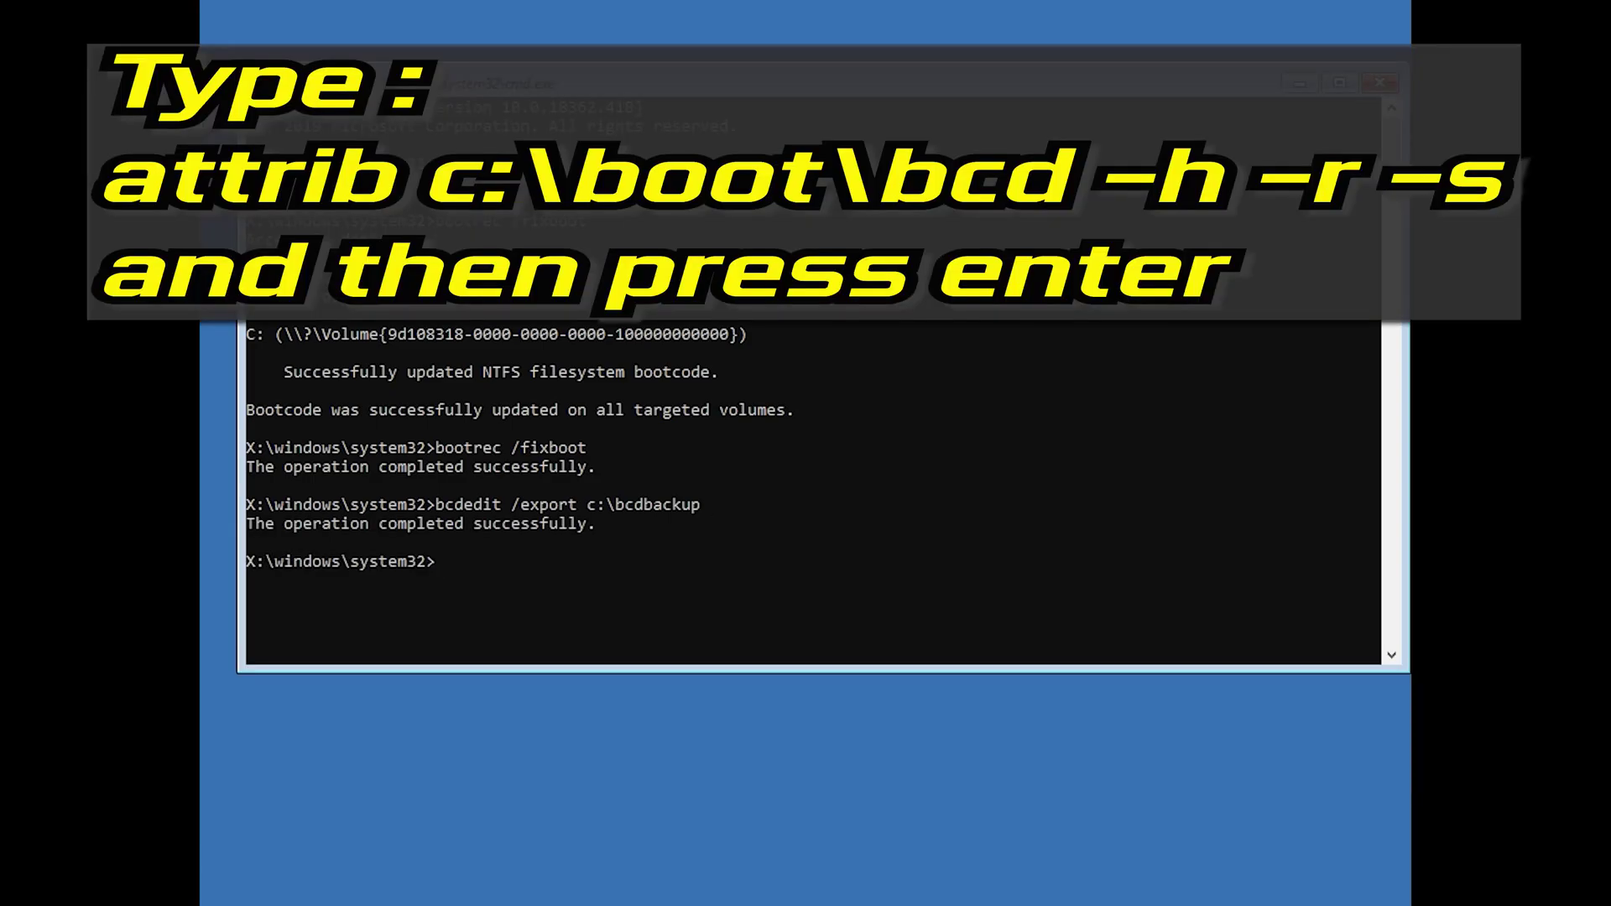
{"action": "type", "text": "attrib c:\\boot\\bcd"}
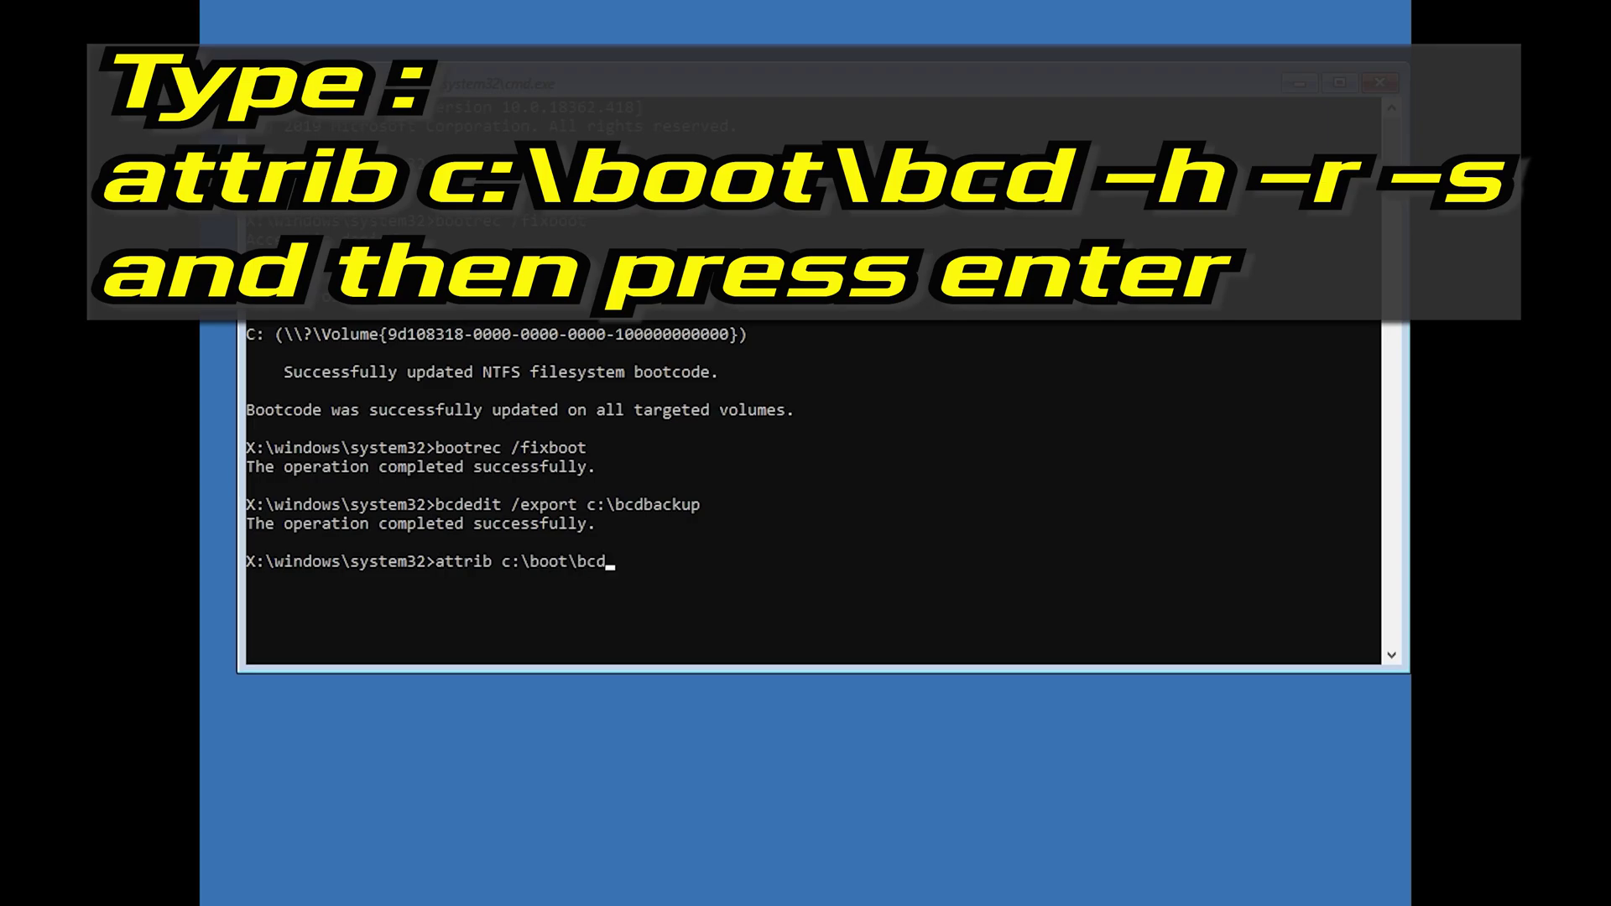
{"action": "type", "text": " -h -r -s"}
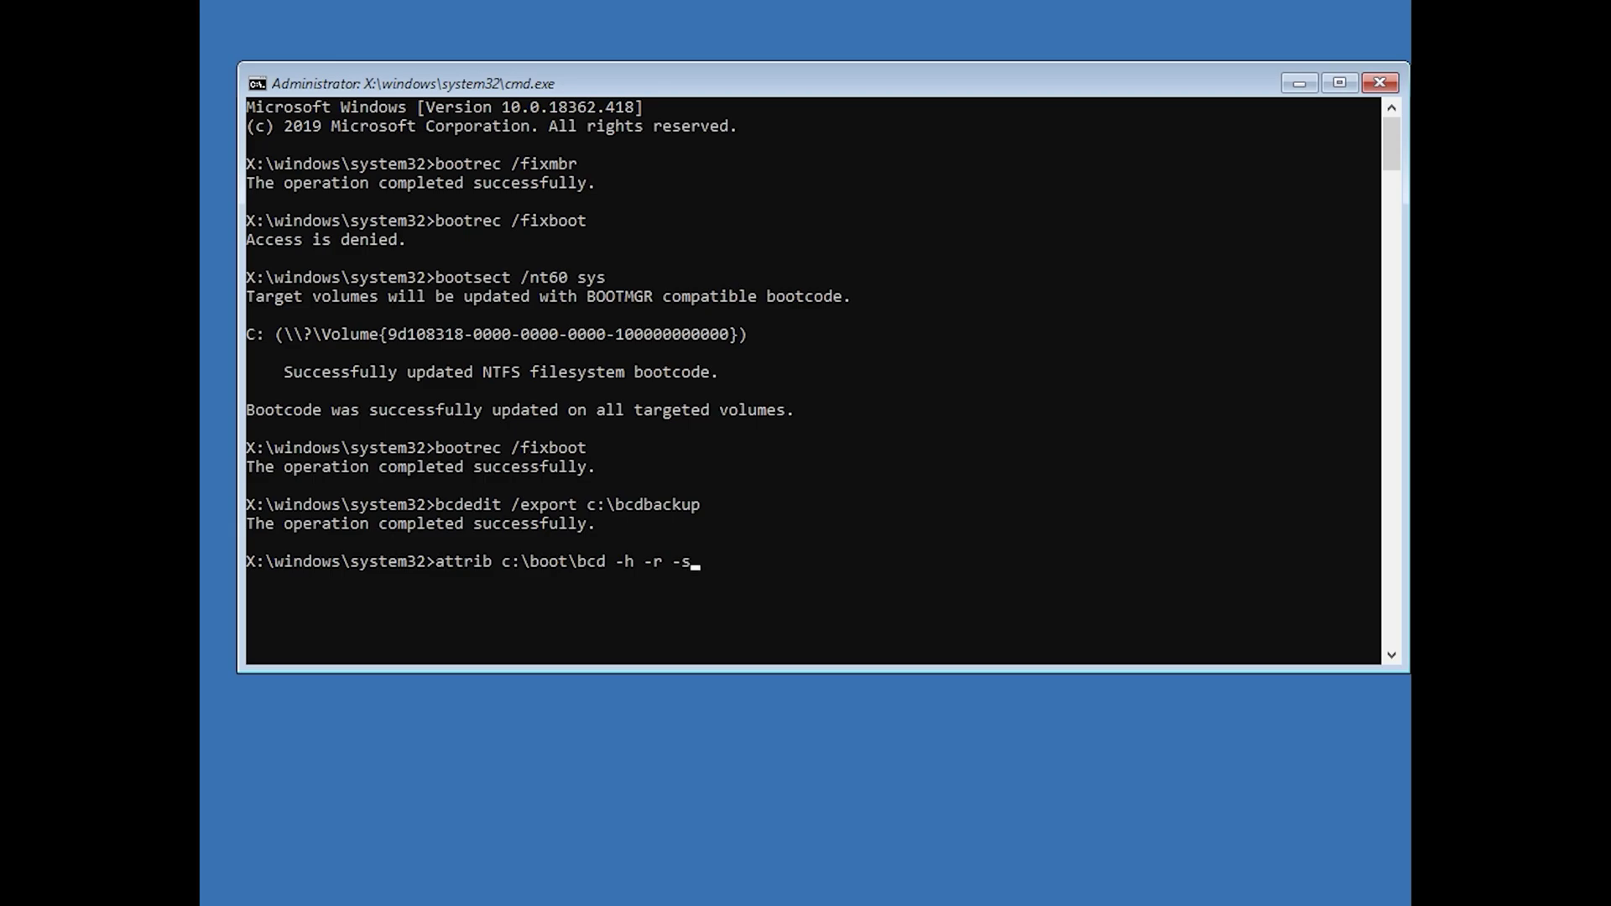
{"action": "key", "text": "Return"}
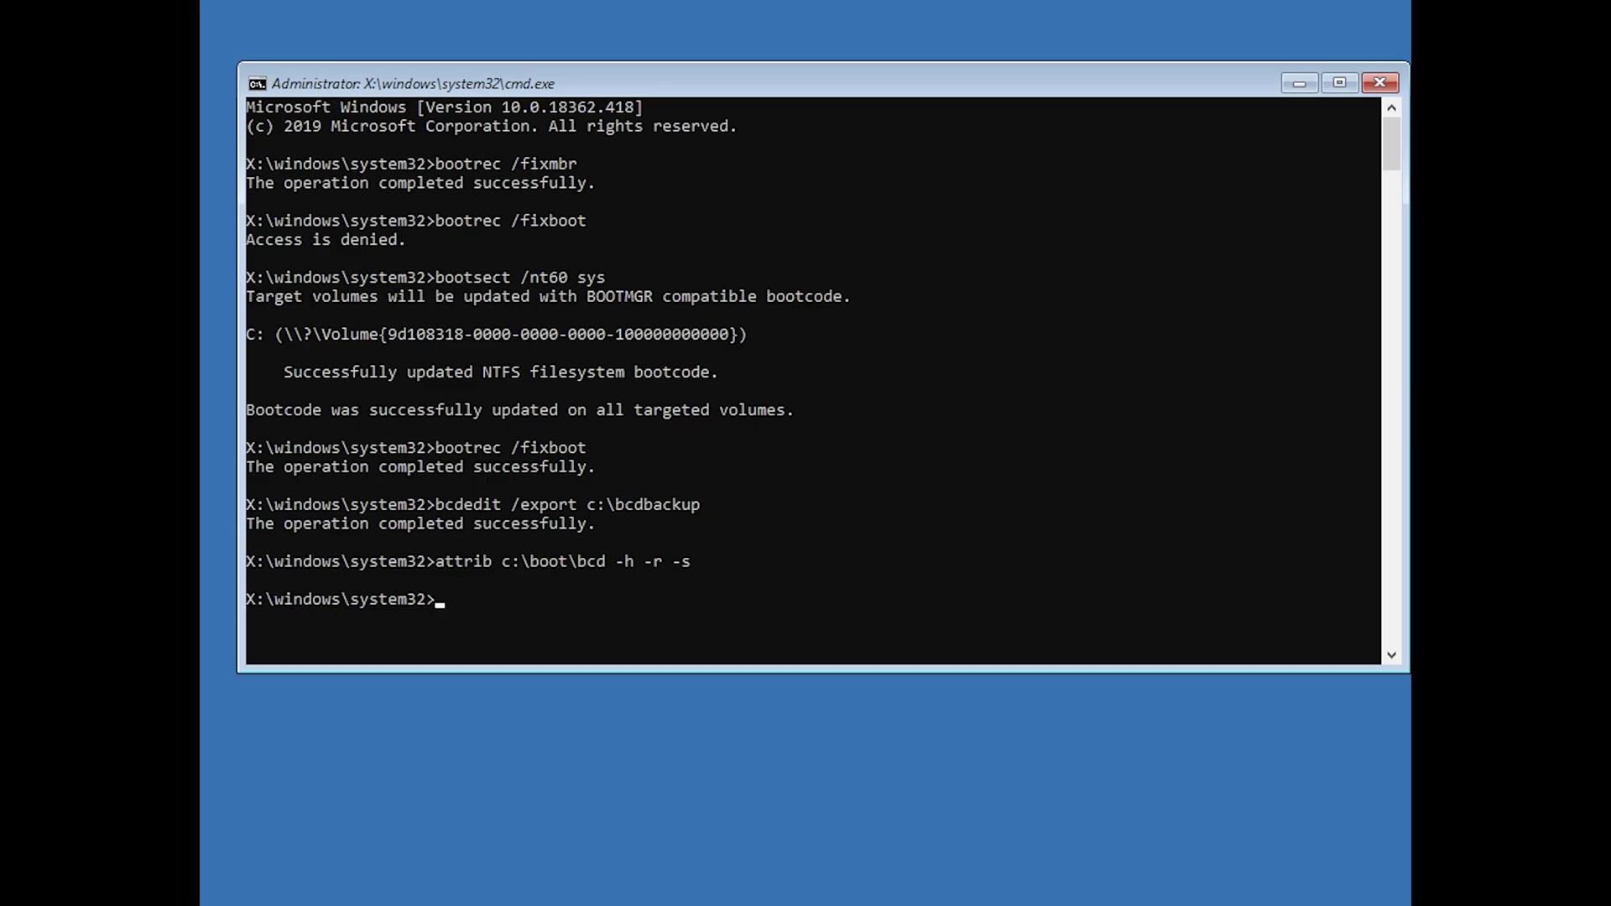
Rename the boot configuration file c:\boot\bcd to bcd.old with the ren command
{"action": "type", "text": "ren "}
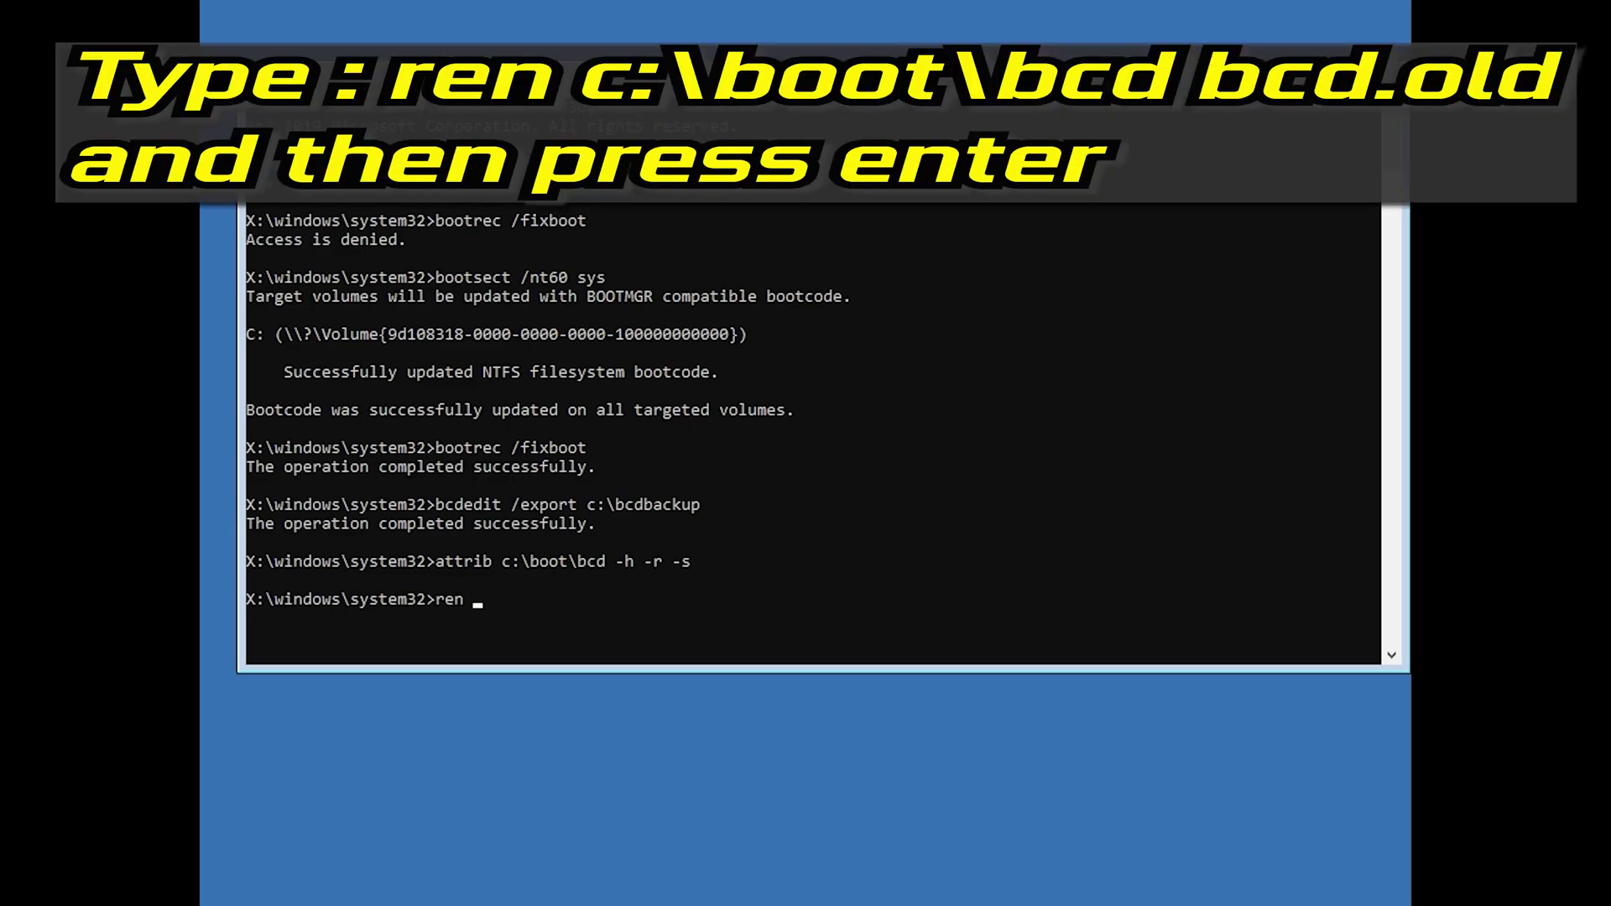
{"action": "type", "text": "c:\\boot\\bcd bcd"}
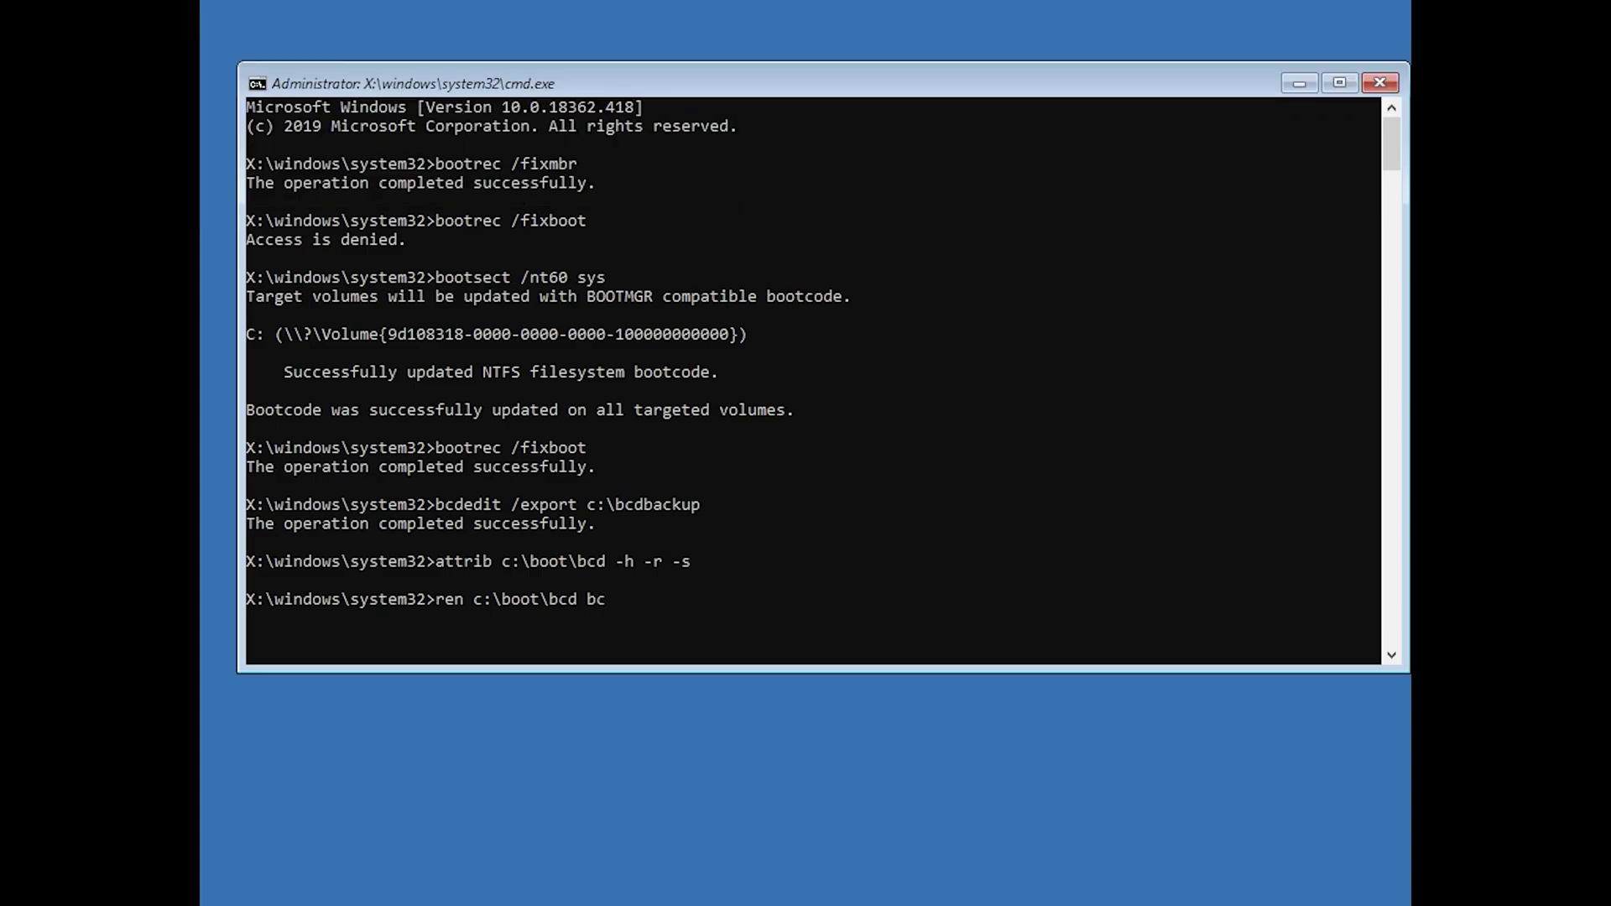
{"action": "type", "text": ".old"}
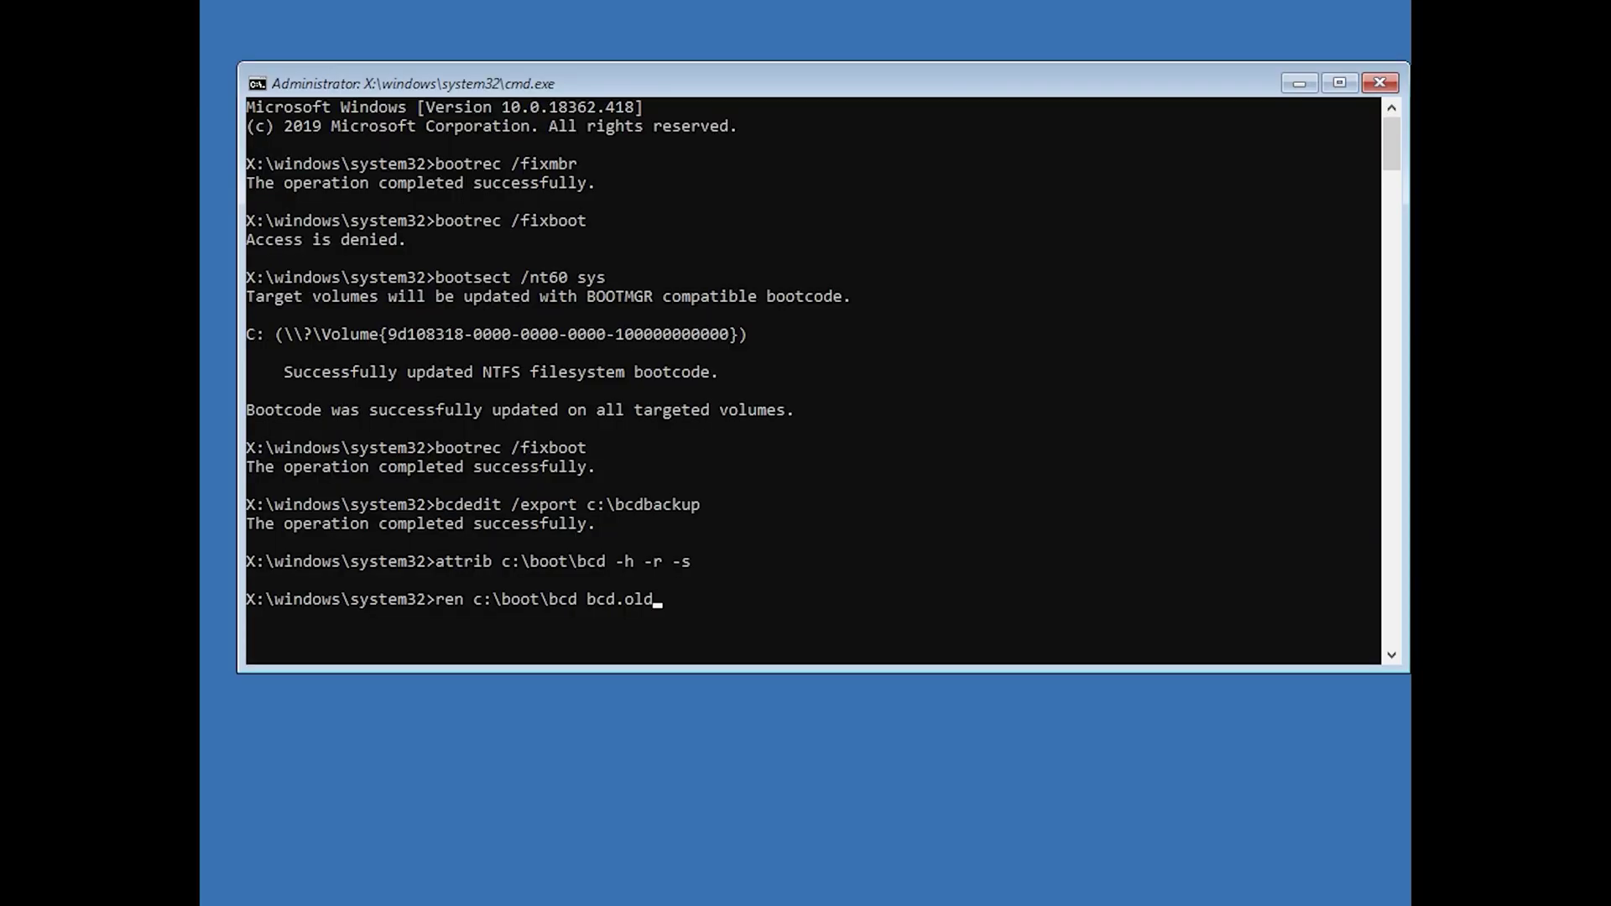
{"action": "key", "text": "Return"}
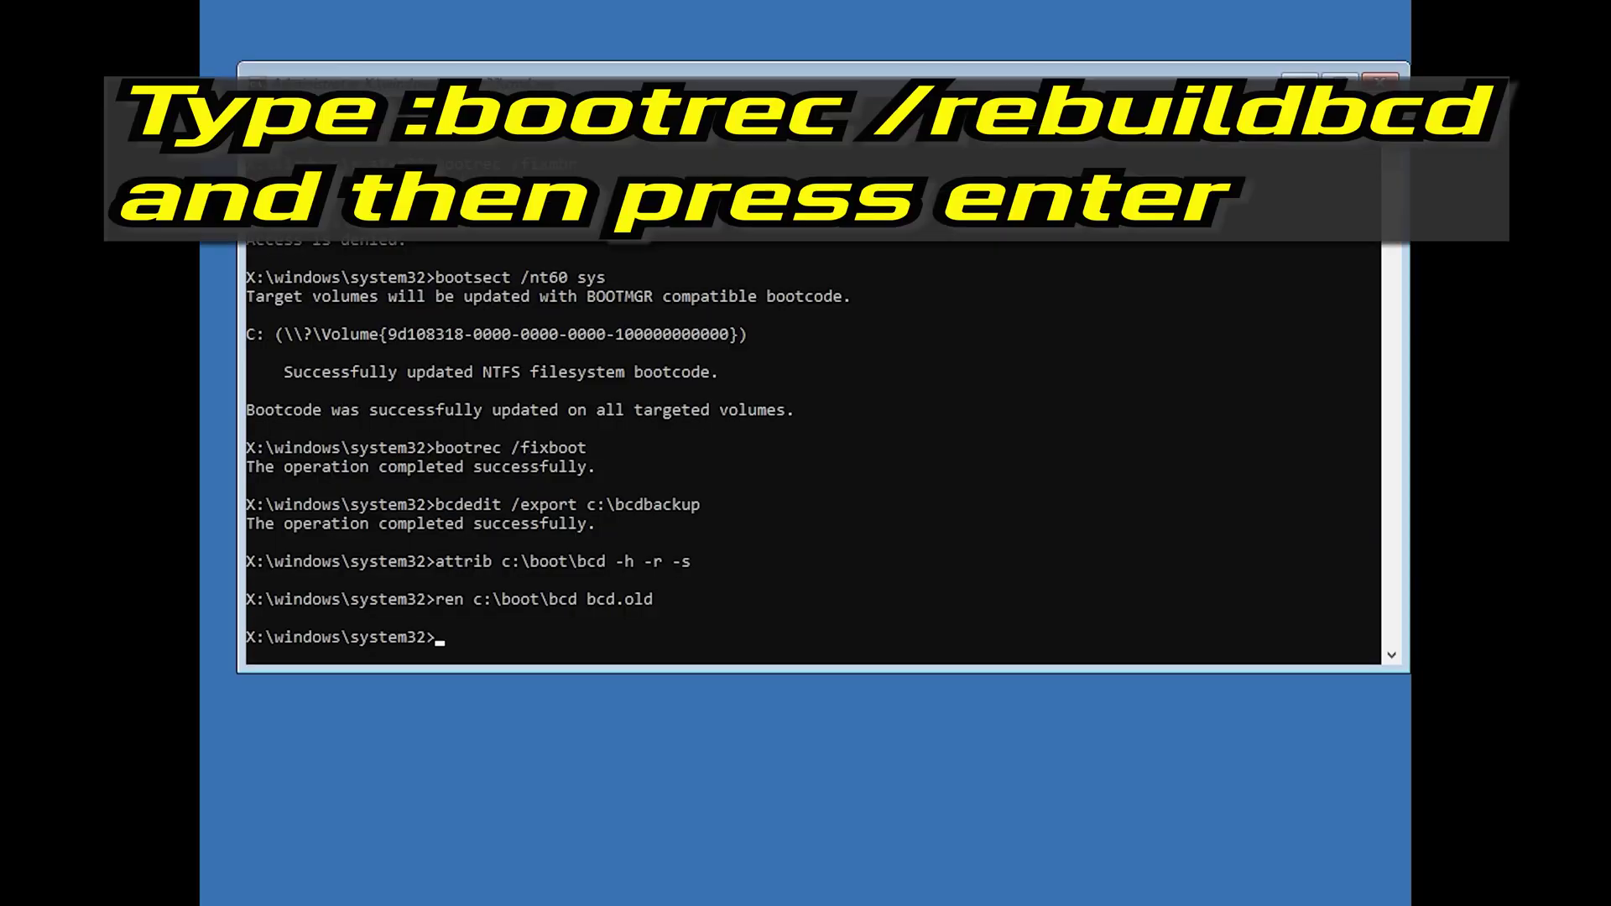
Rebuild the boot configuration with bootrec /rebuildbcd, adding the D:\Windows installation to the boot list, and exit the Command Prompt
{"action": "type", "text": "bootrec /rebuild"}
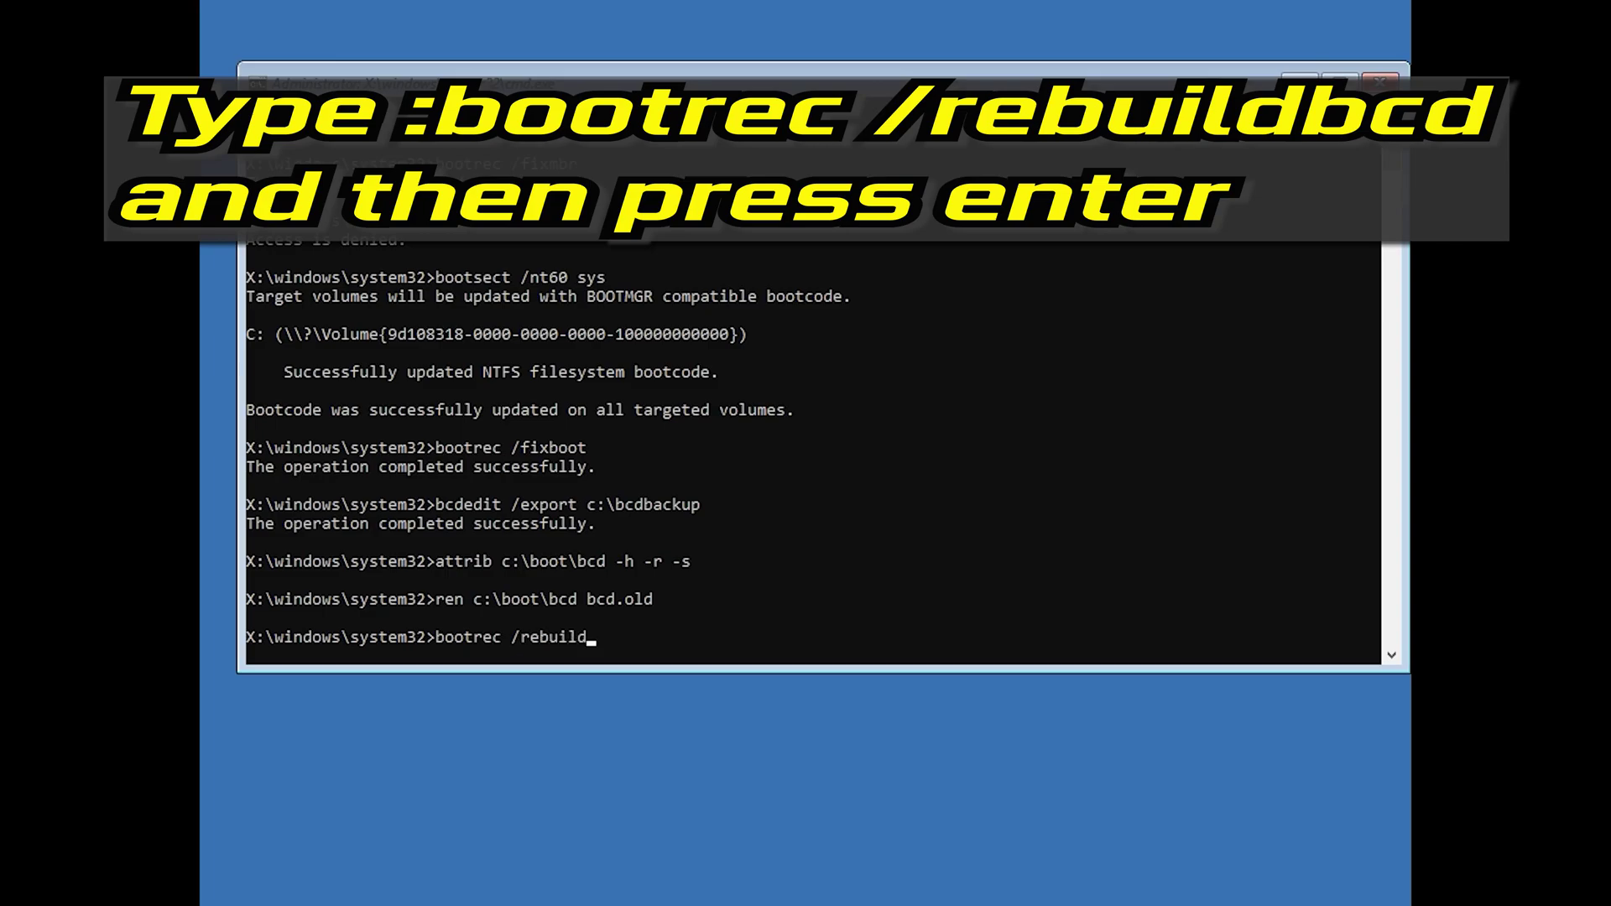
{"action": "type", "text": "bcd"}
{"action": "key", "text": "Return"}
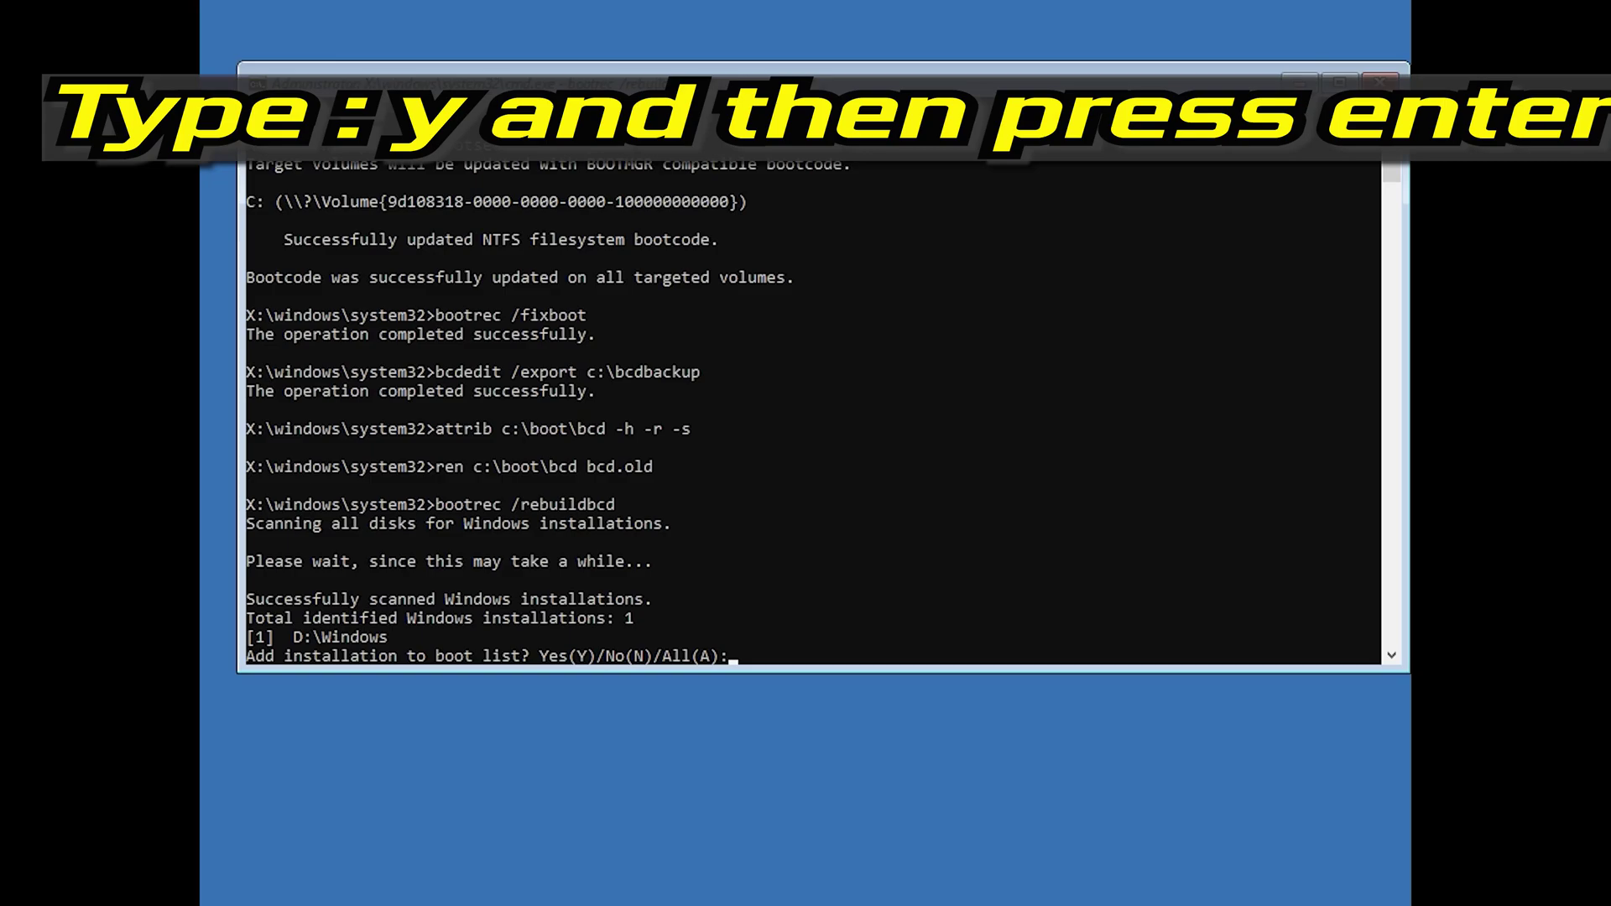
{"action": "type", "text": "y"}
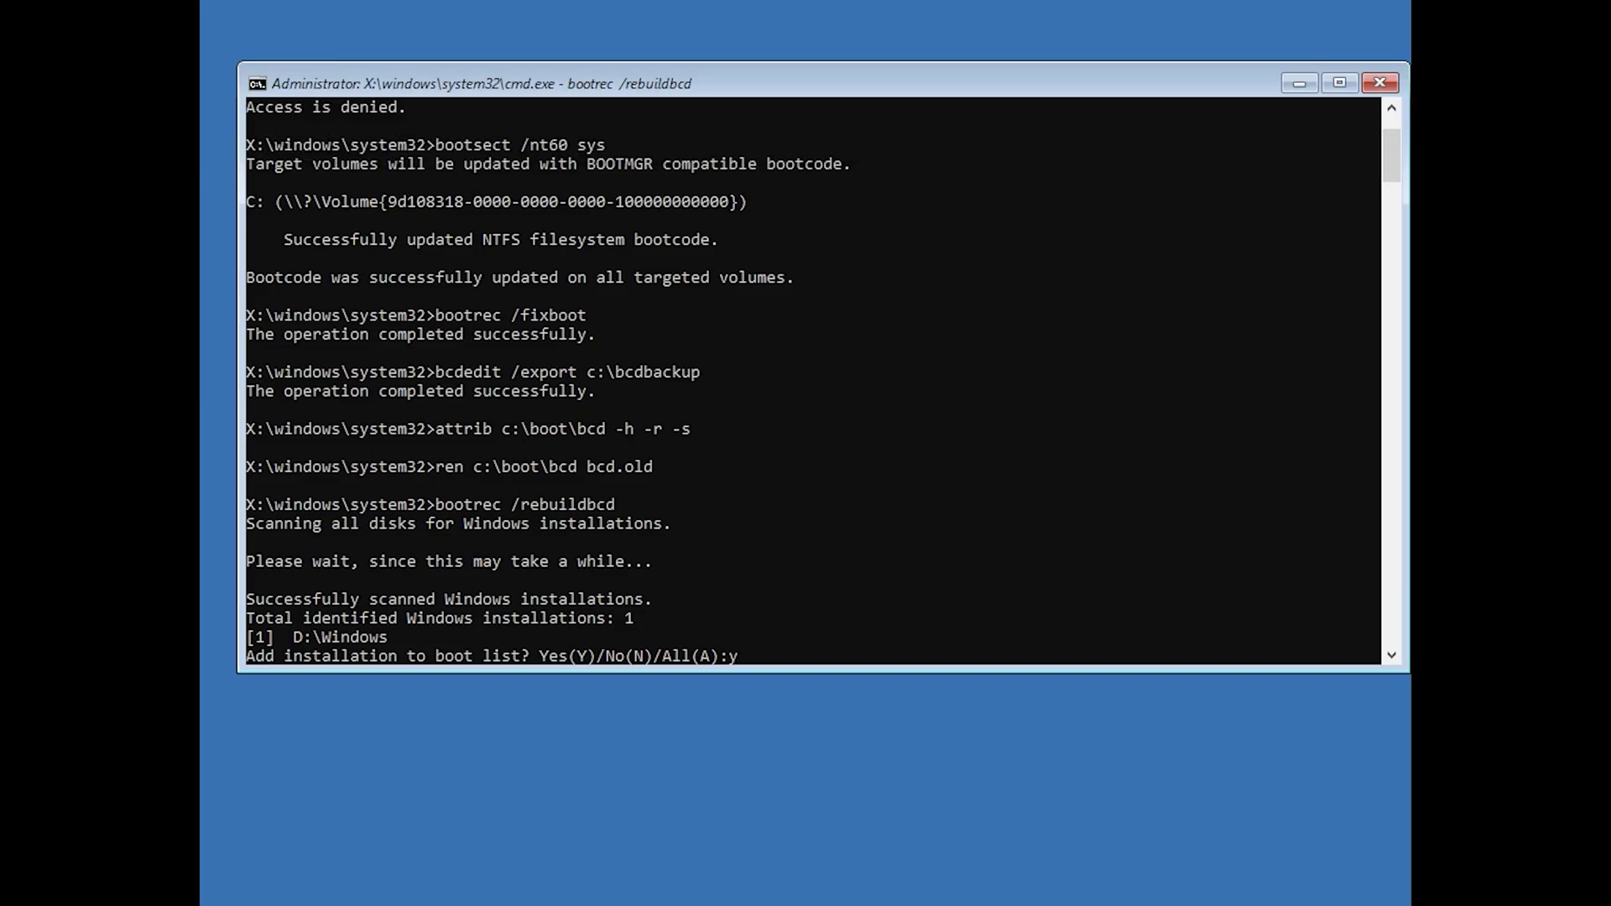
{"action": "key", "text": "Return"}
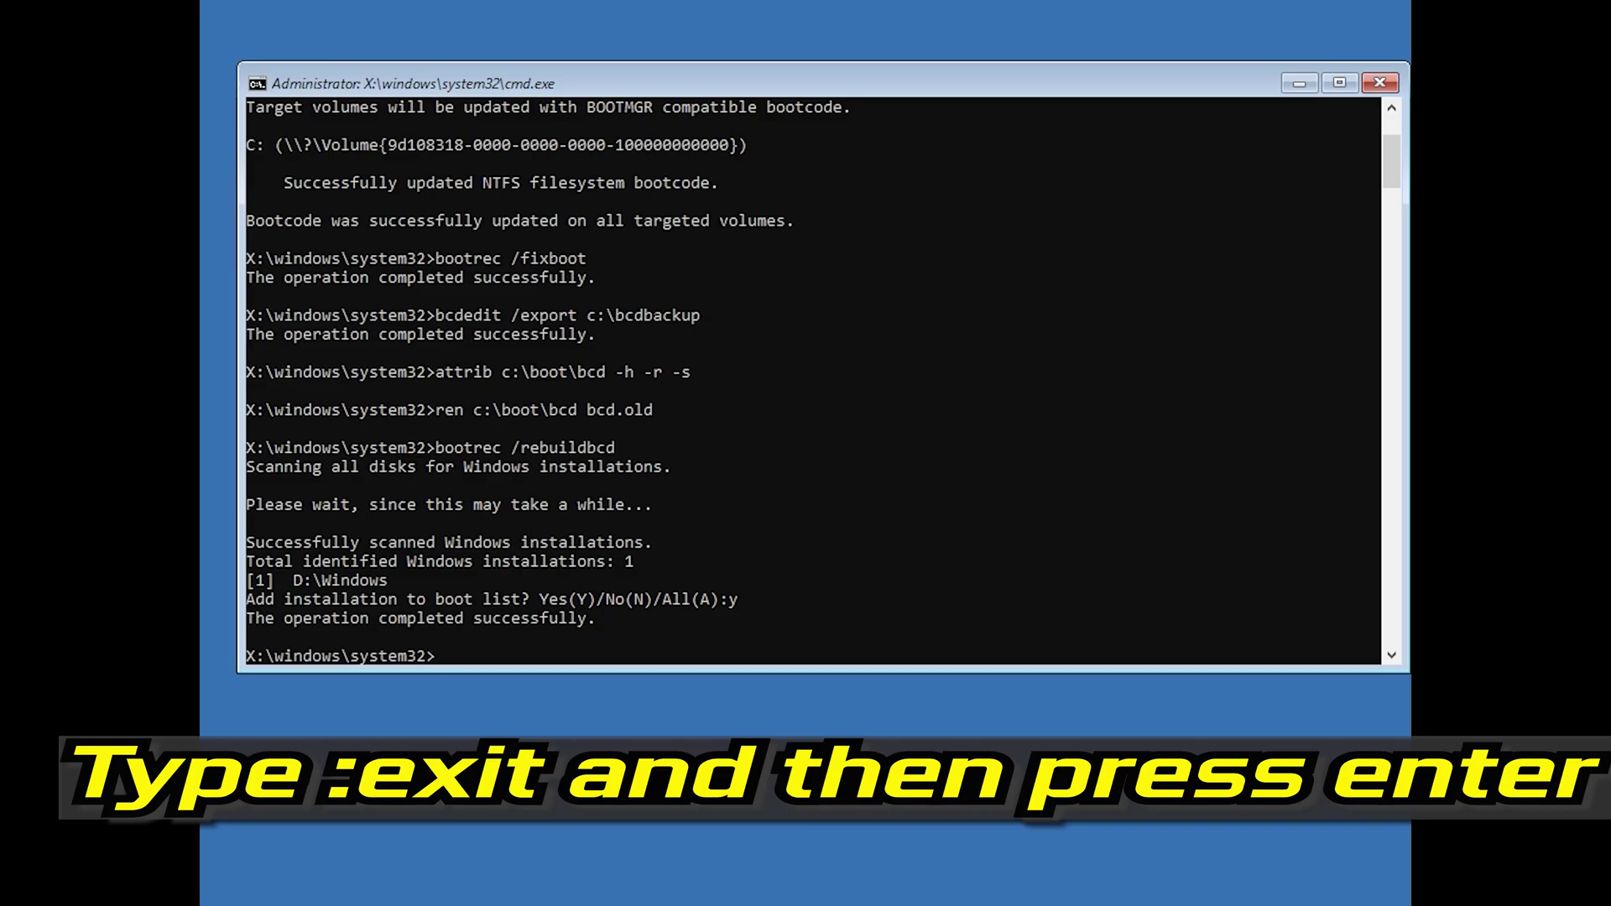
{"action": "type", "text": "exit"}
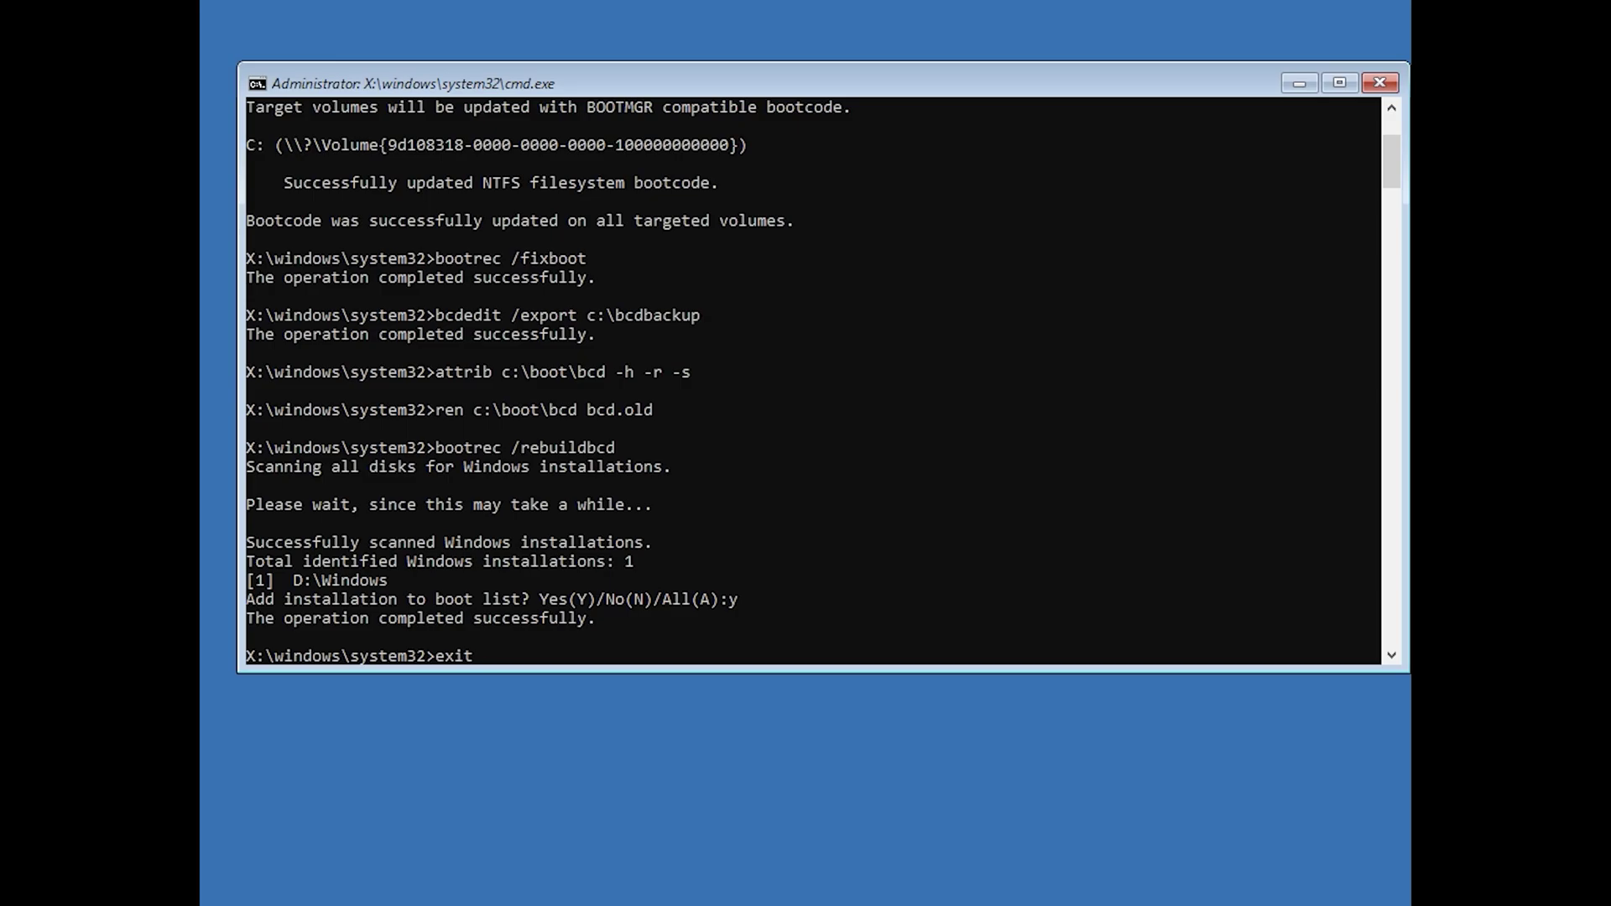
{"action": "key", "text": "Return"}
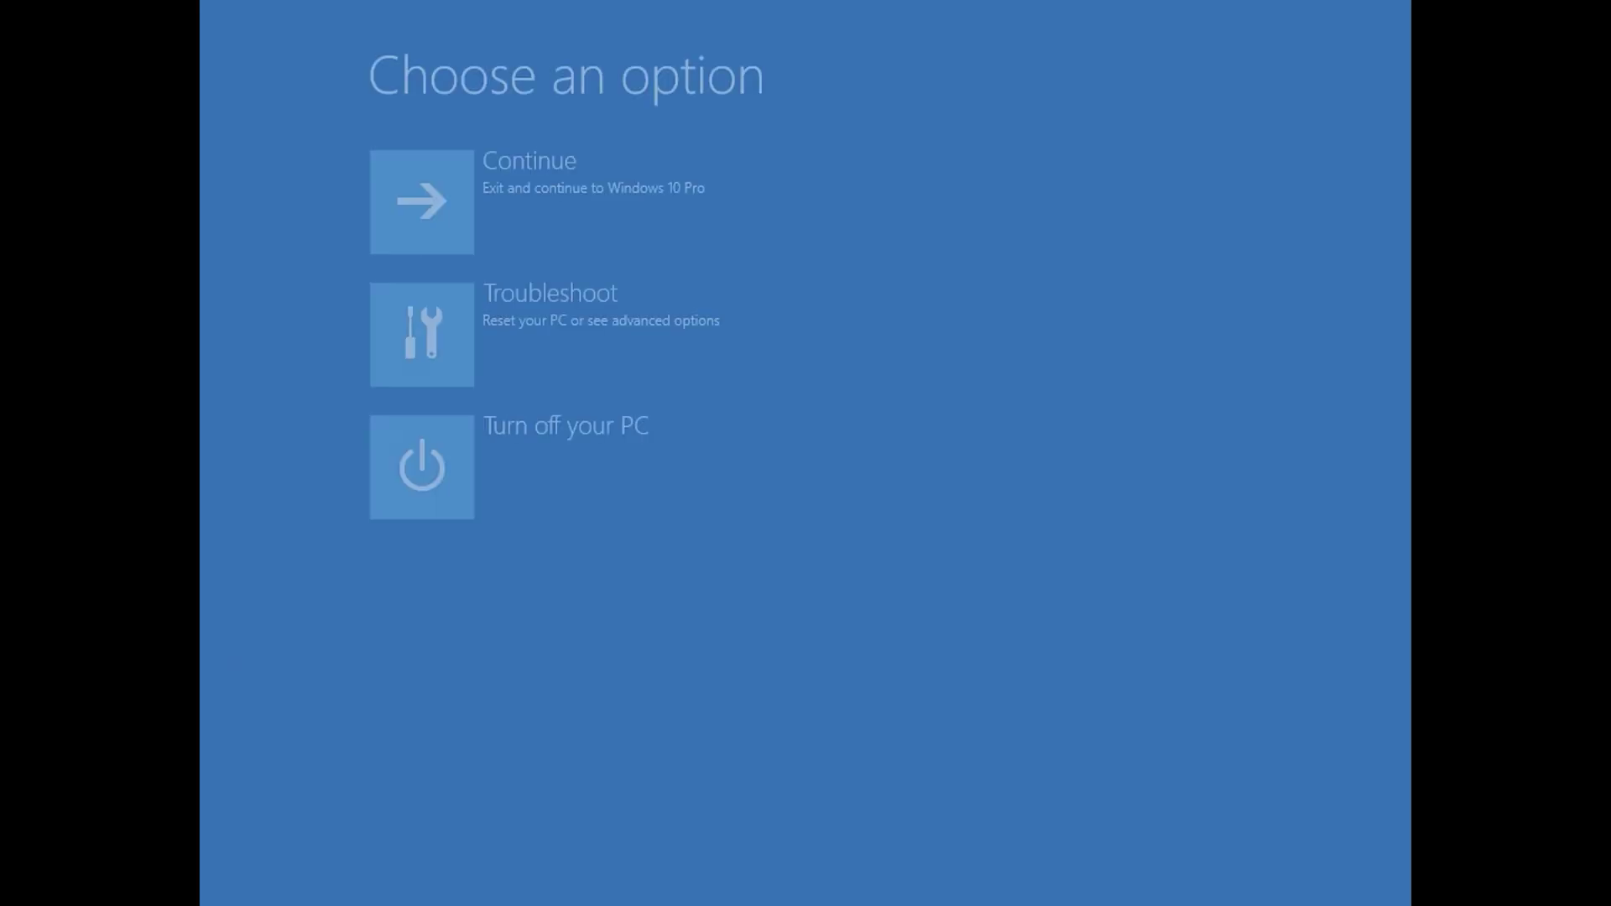